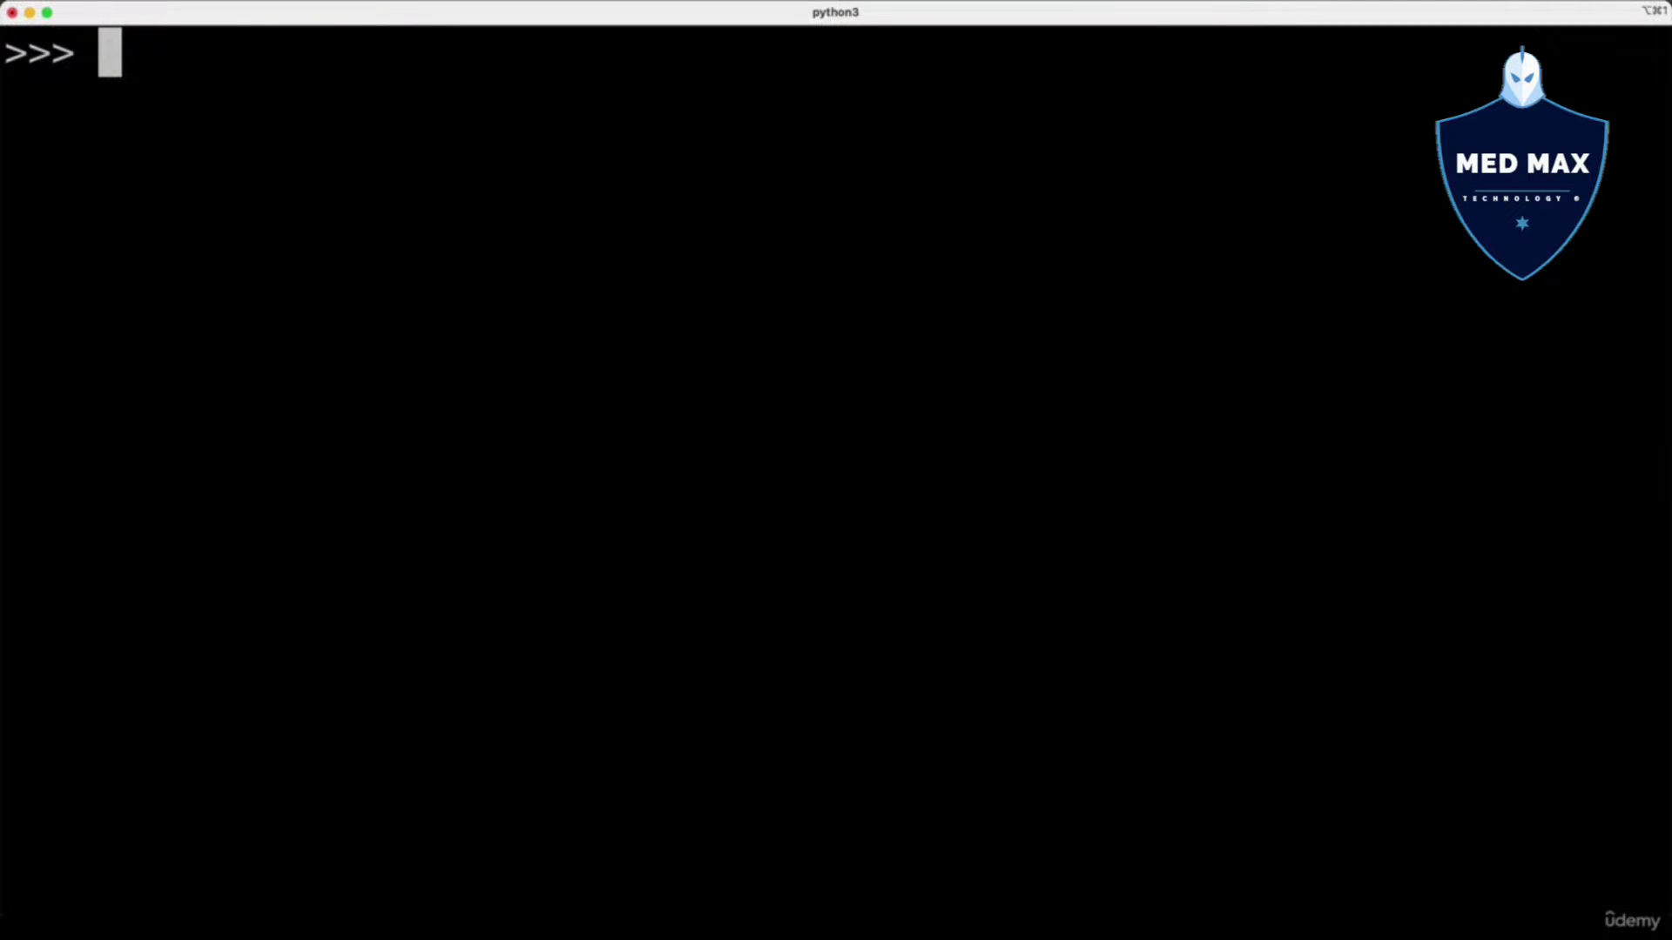
type("my")
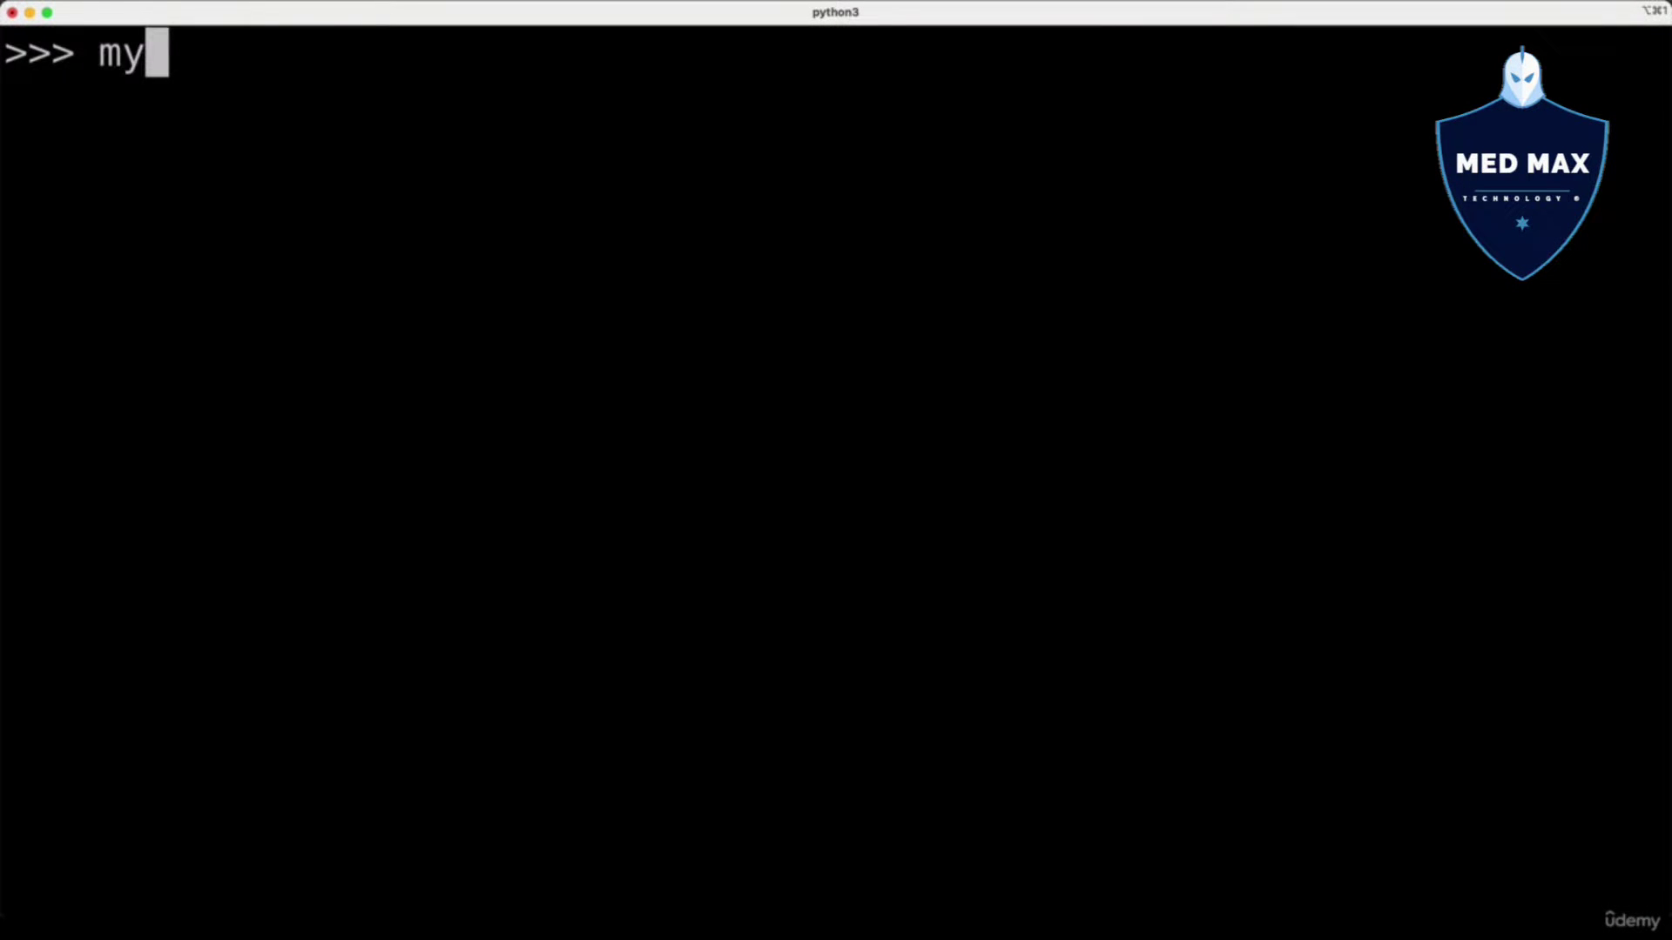
type("_name = \"")
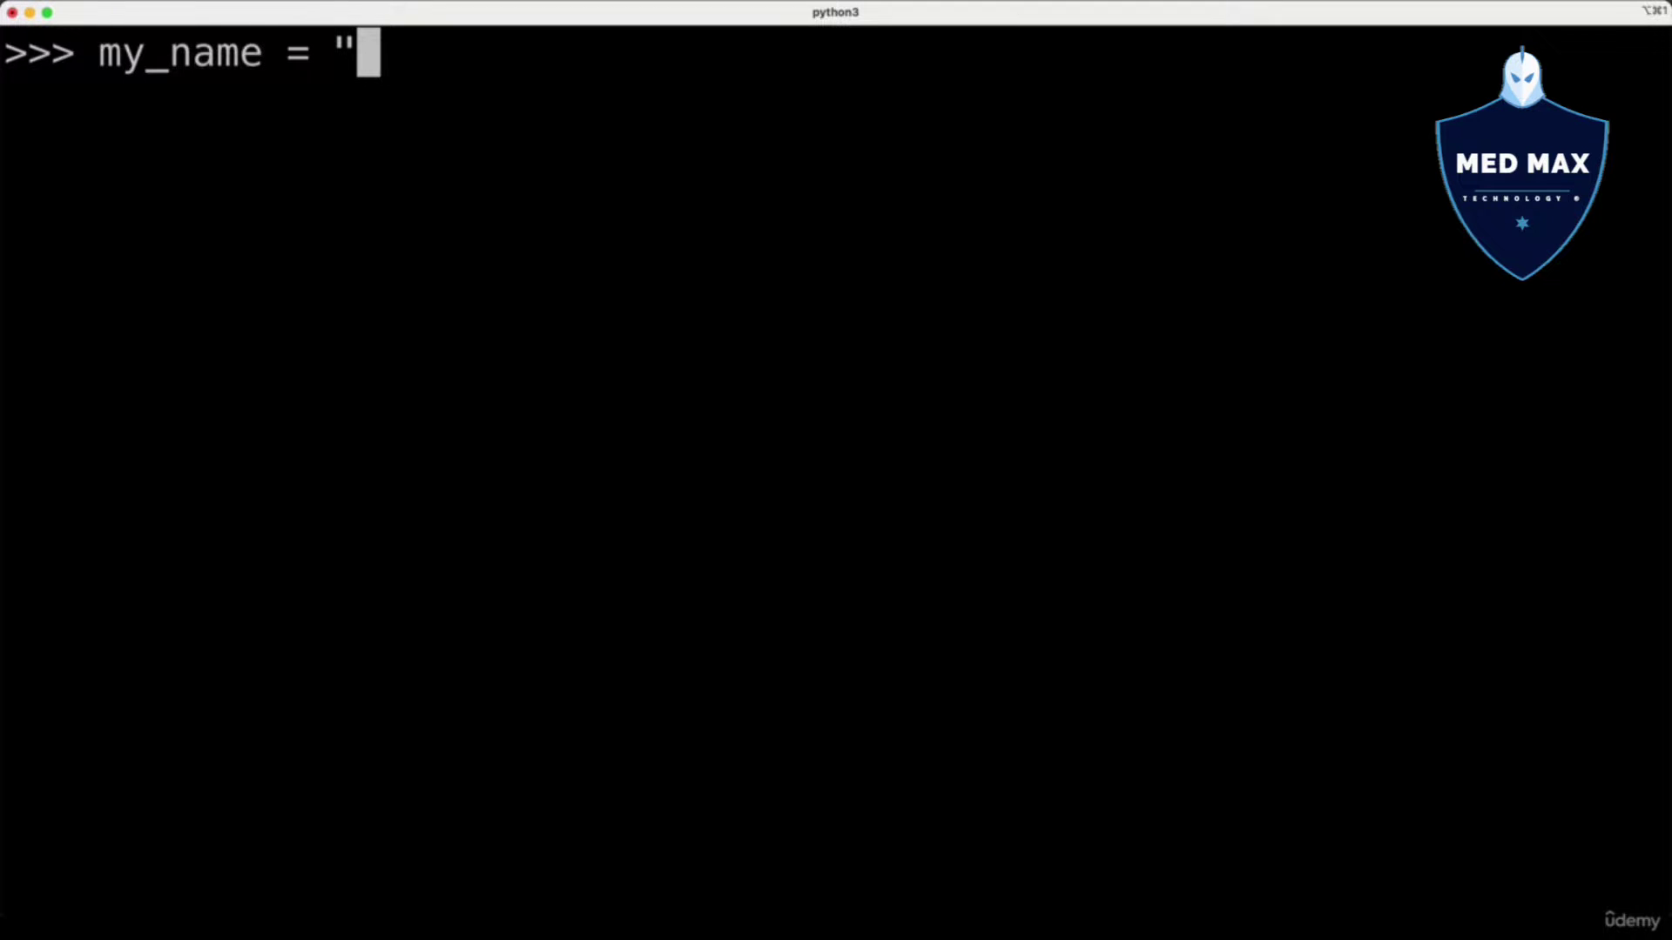
type("Bogdan\"")
Assign my_name = "Bogdan", display it, and confirm type(my_name) is str.
key("Return")
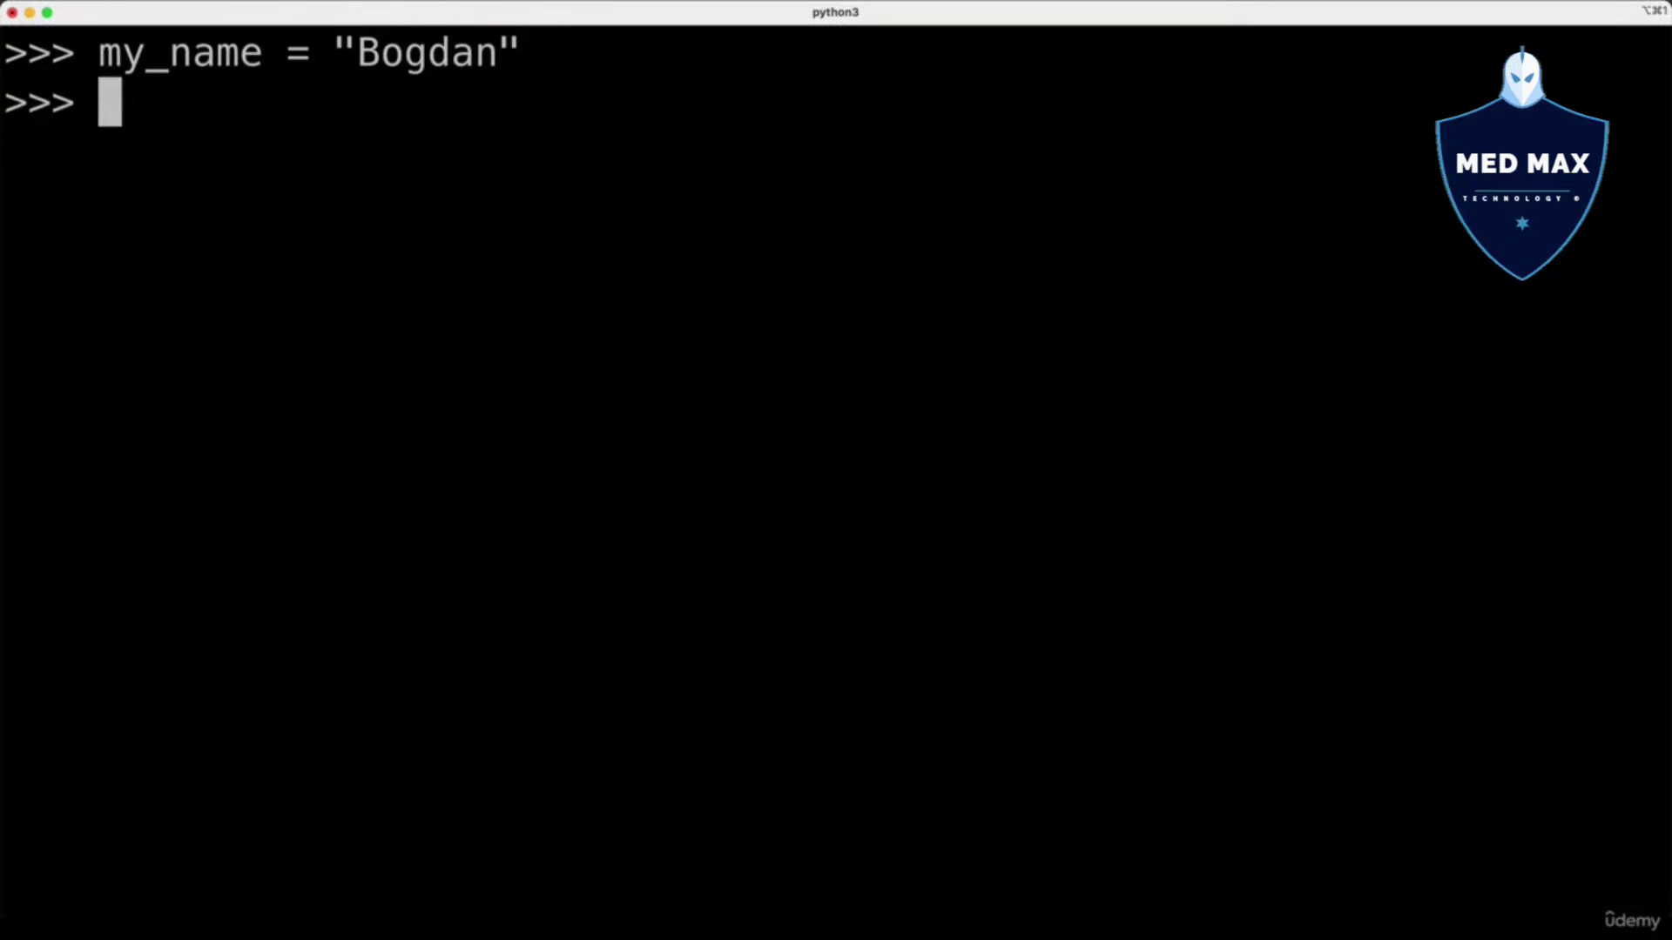
type("my_name")
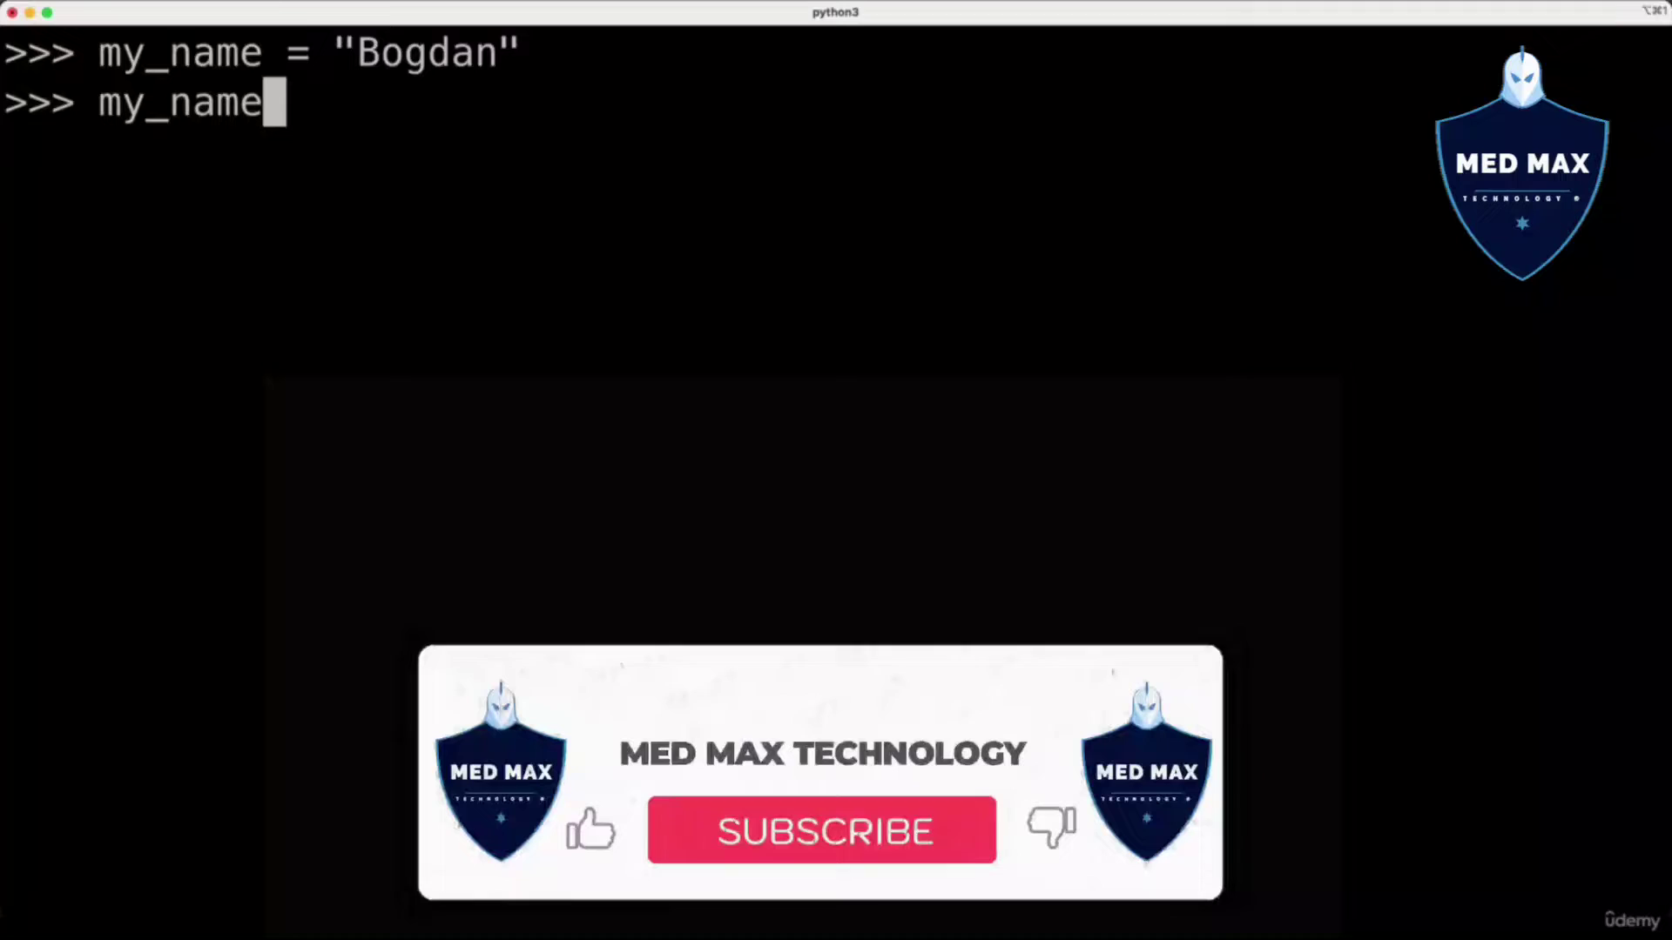
key("Return")
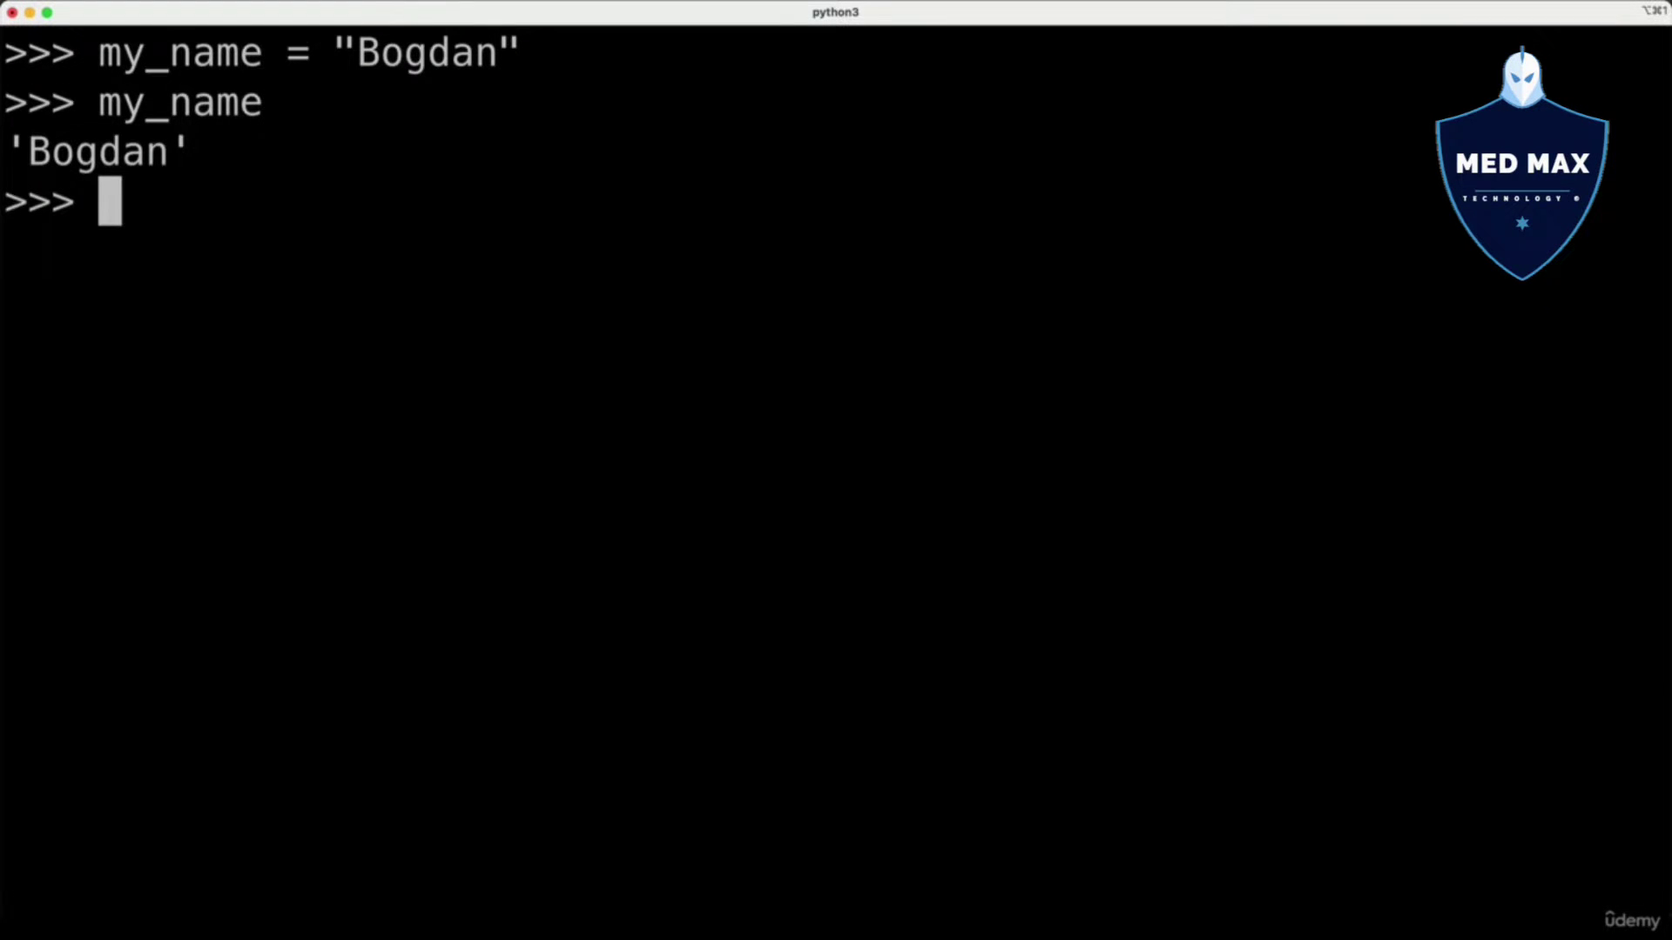
type("type(m")
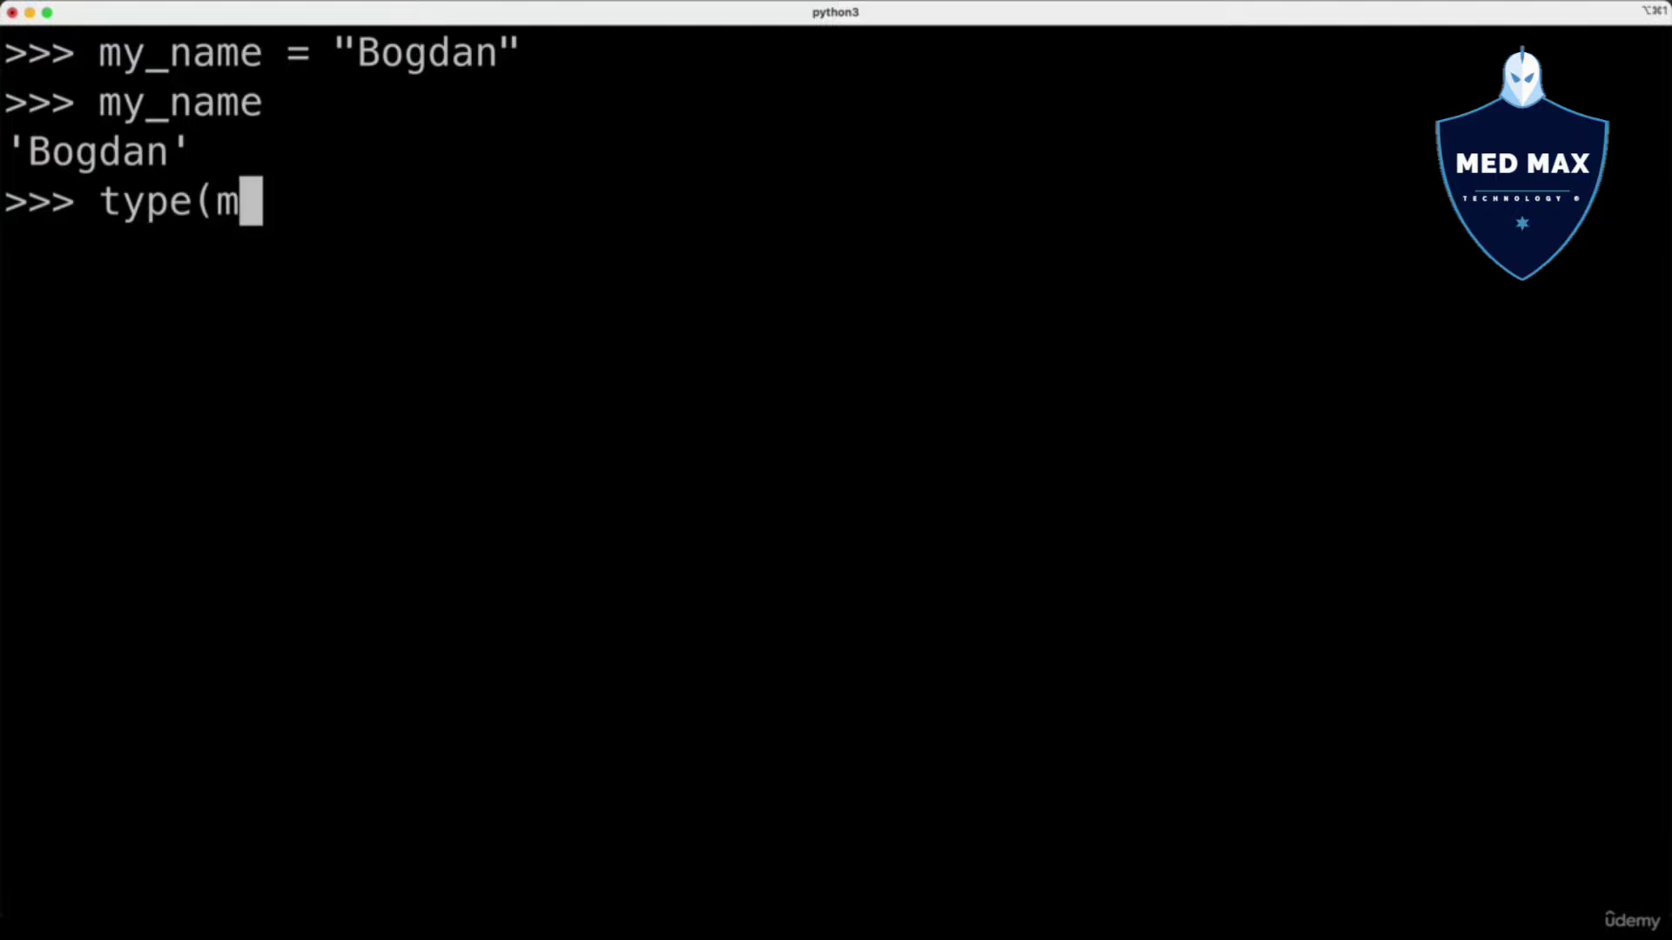
type("y_name)")
key("Return")
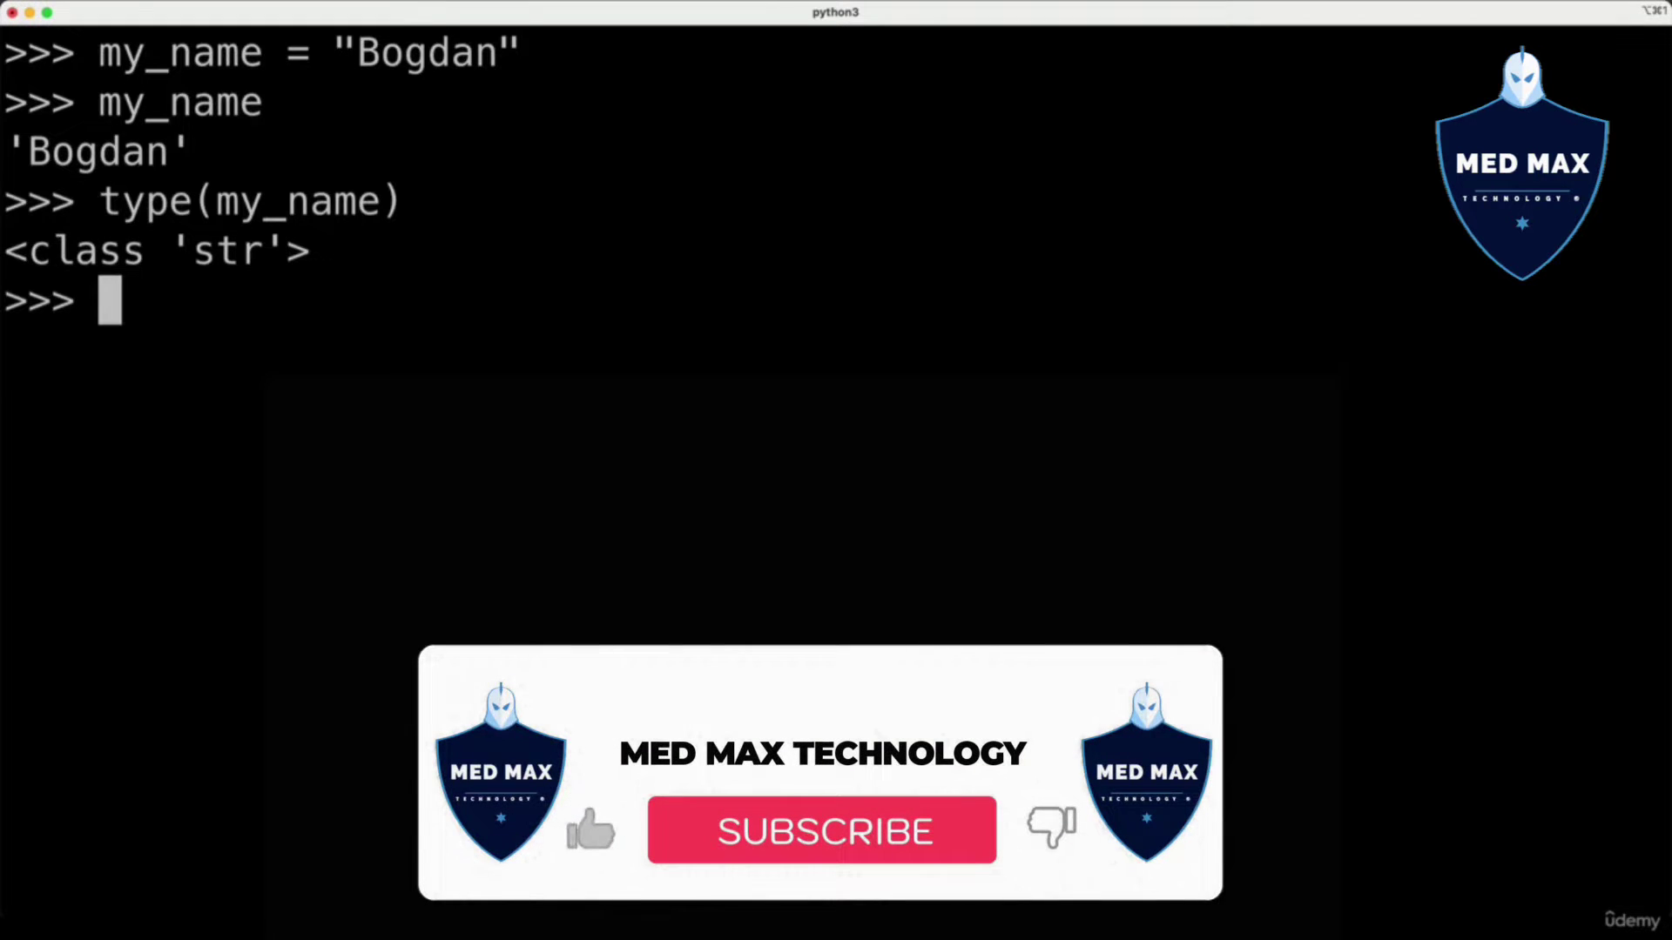
type("my_n")
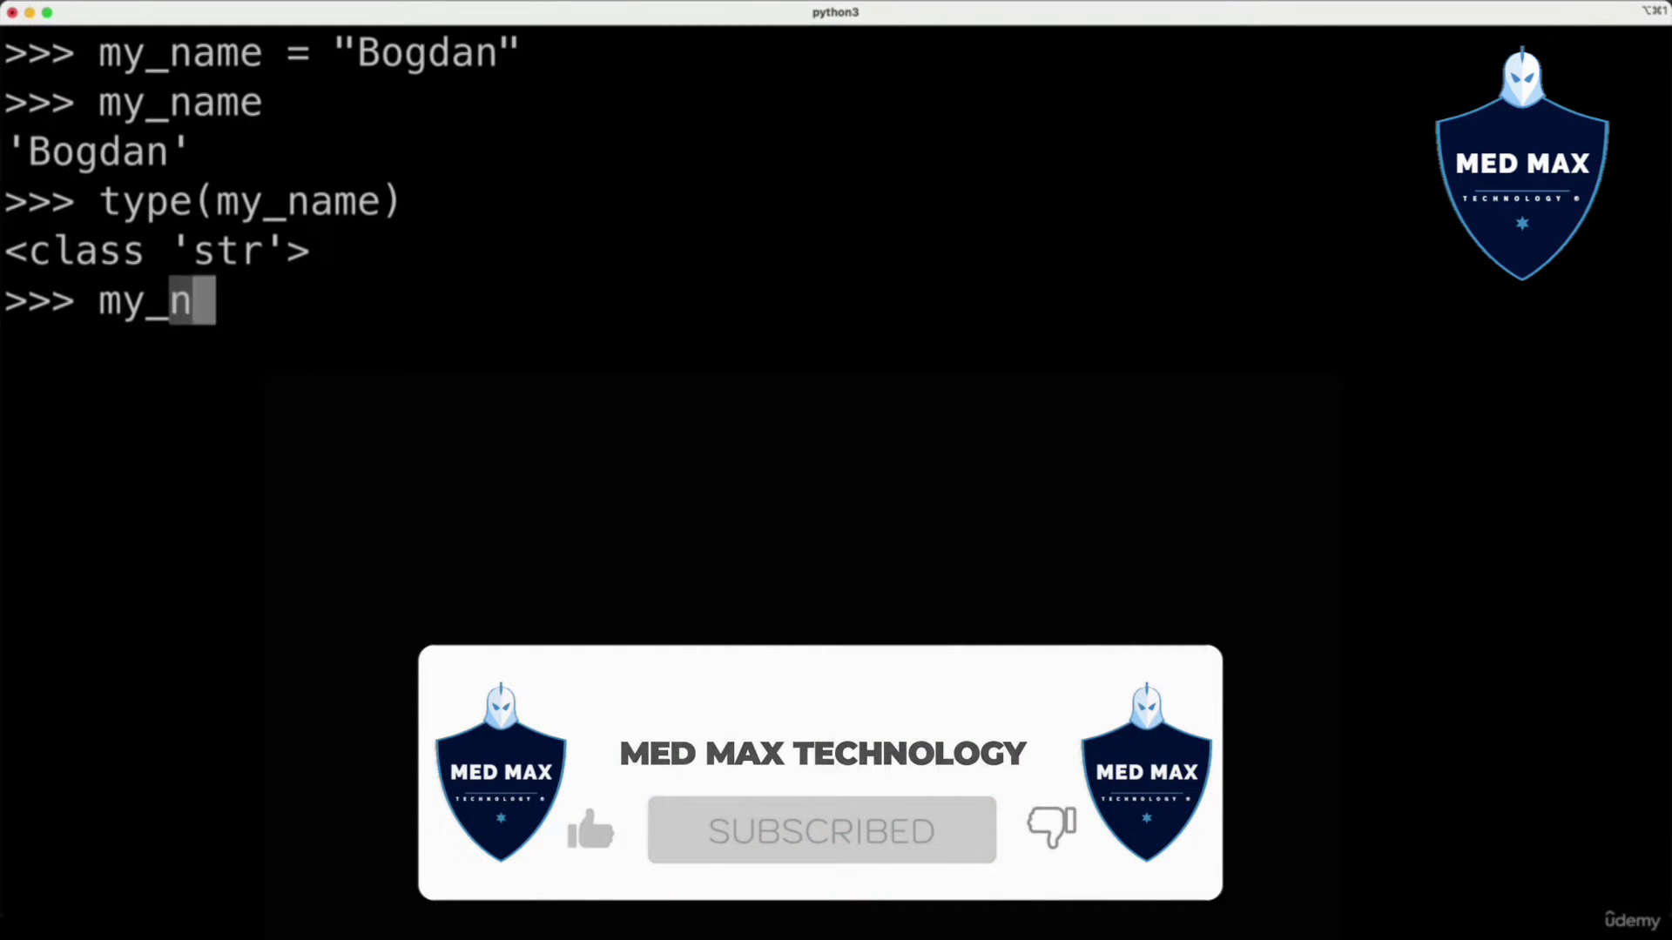
type("ame = T")
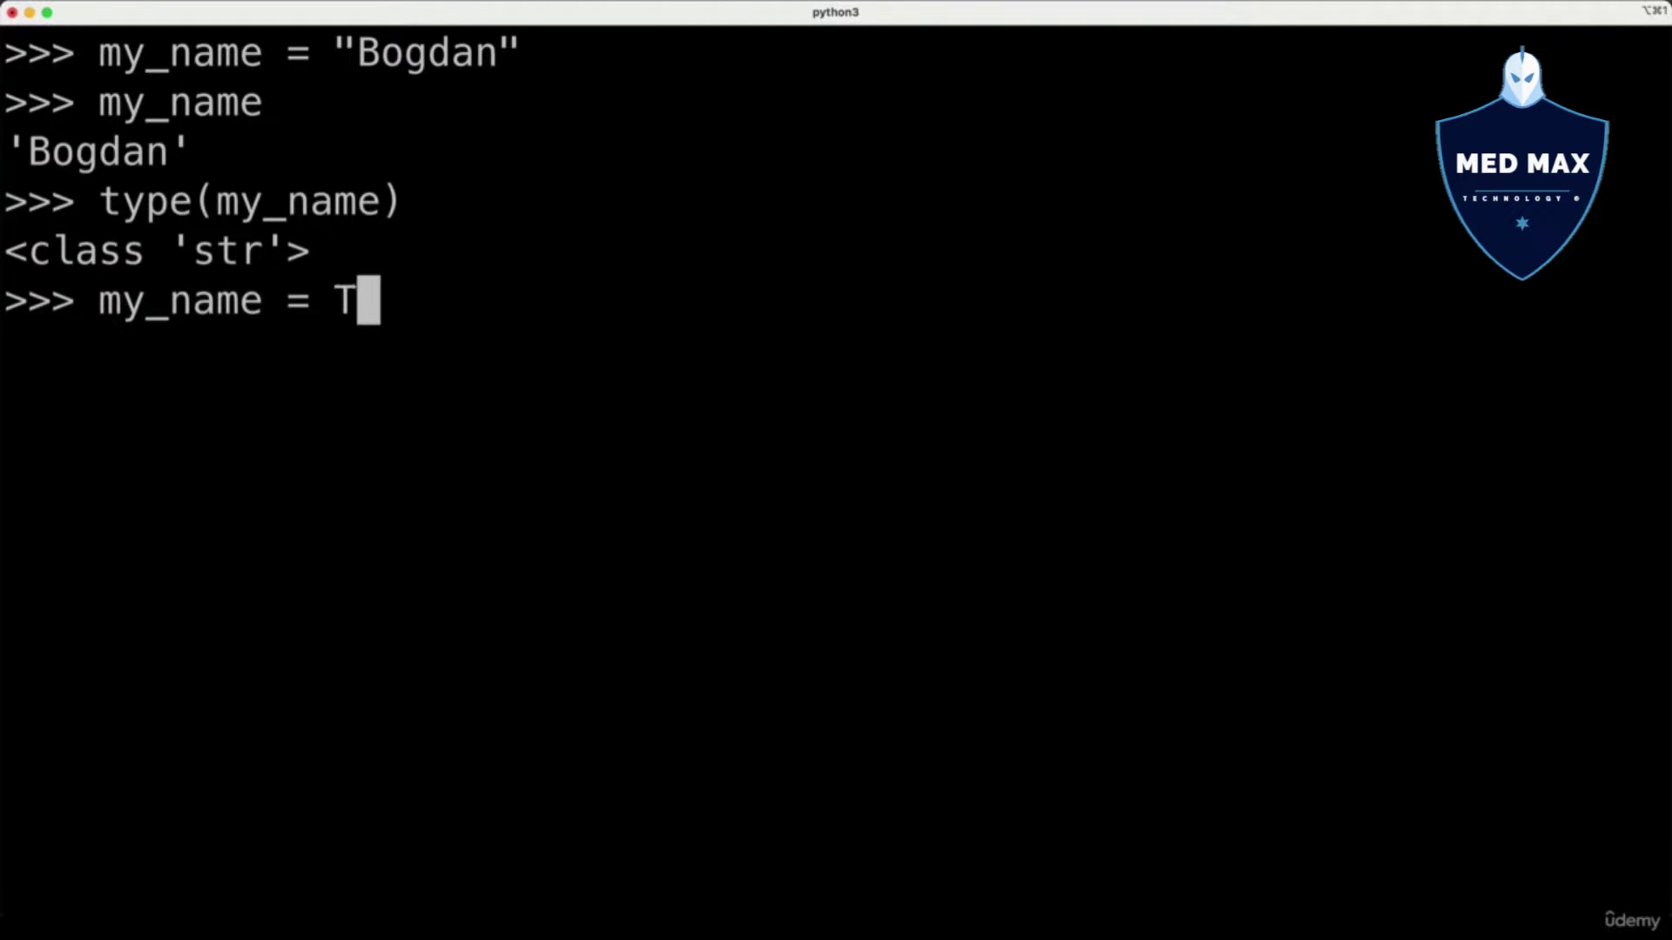
type("rue")
Reassign my_name = True, display it, and confirm type(my_name) is now bool.
key("Return")
type("m")
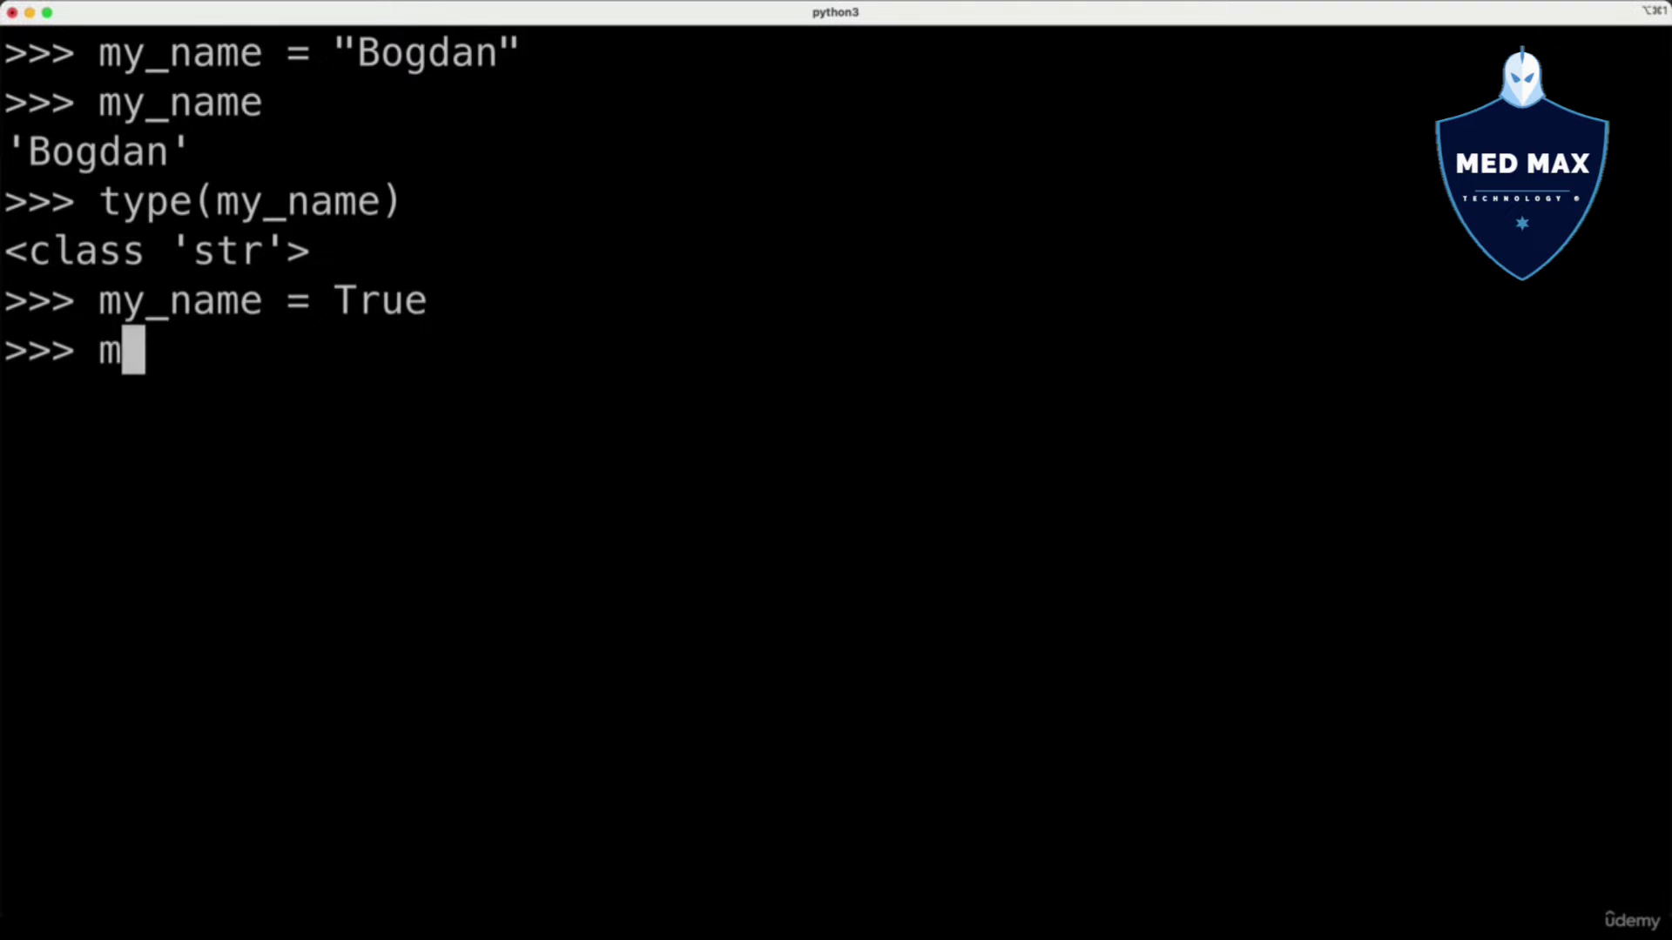
type("y_name")
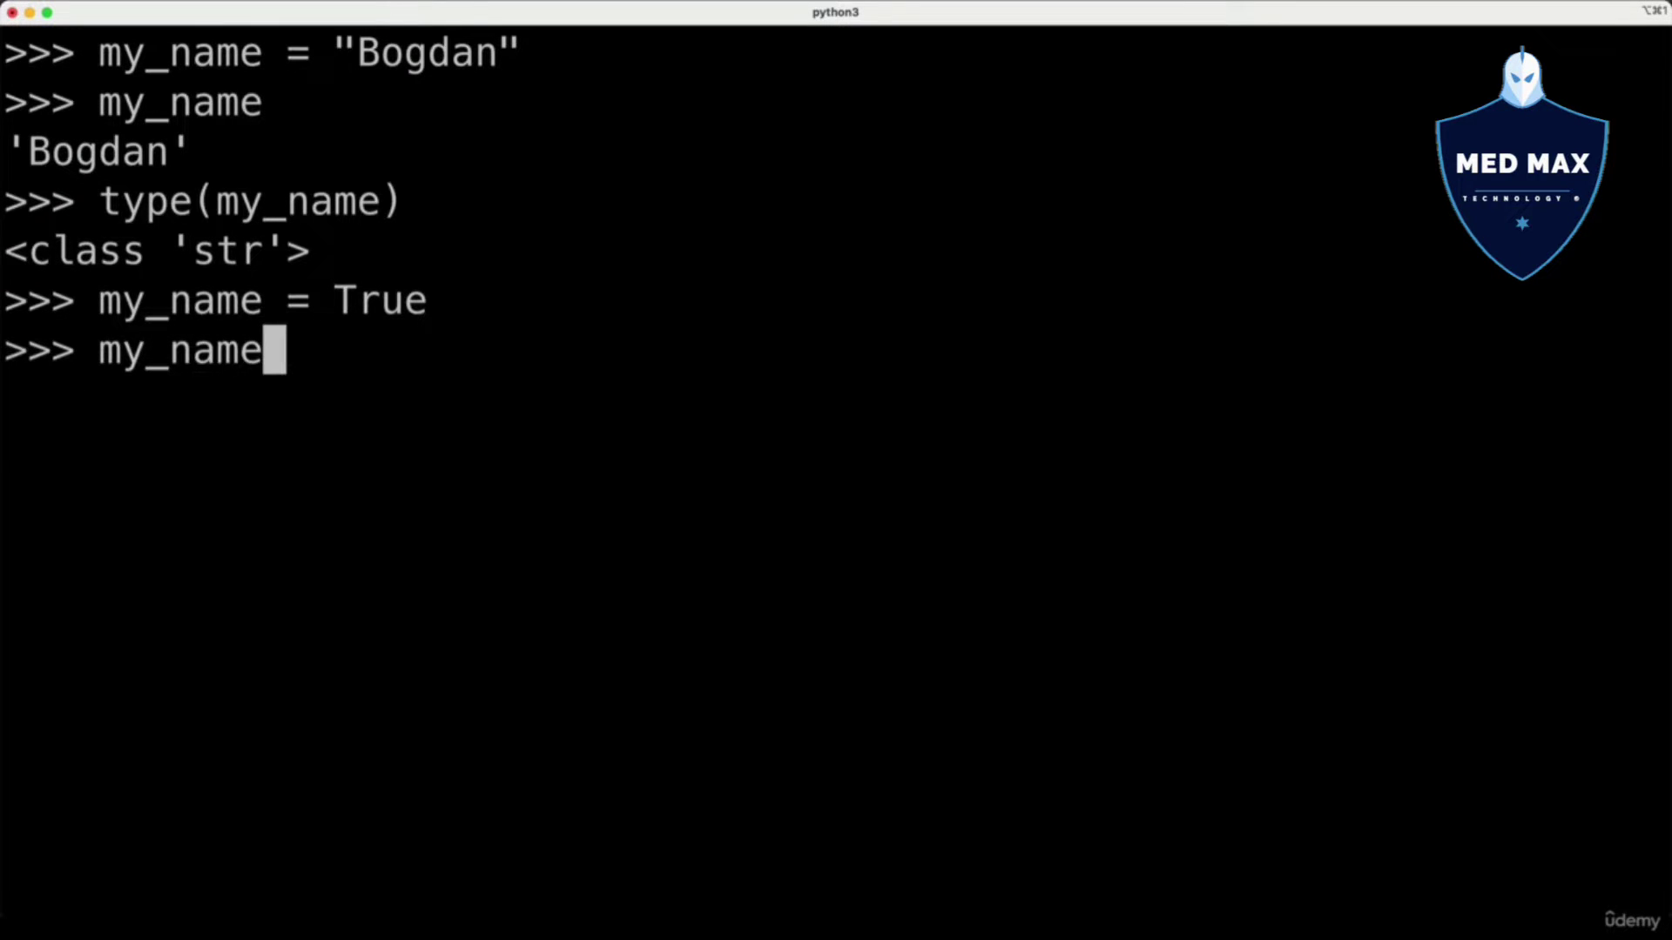
key("Return")
type("ty")
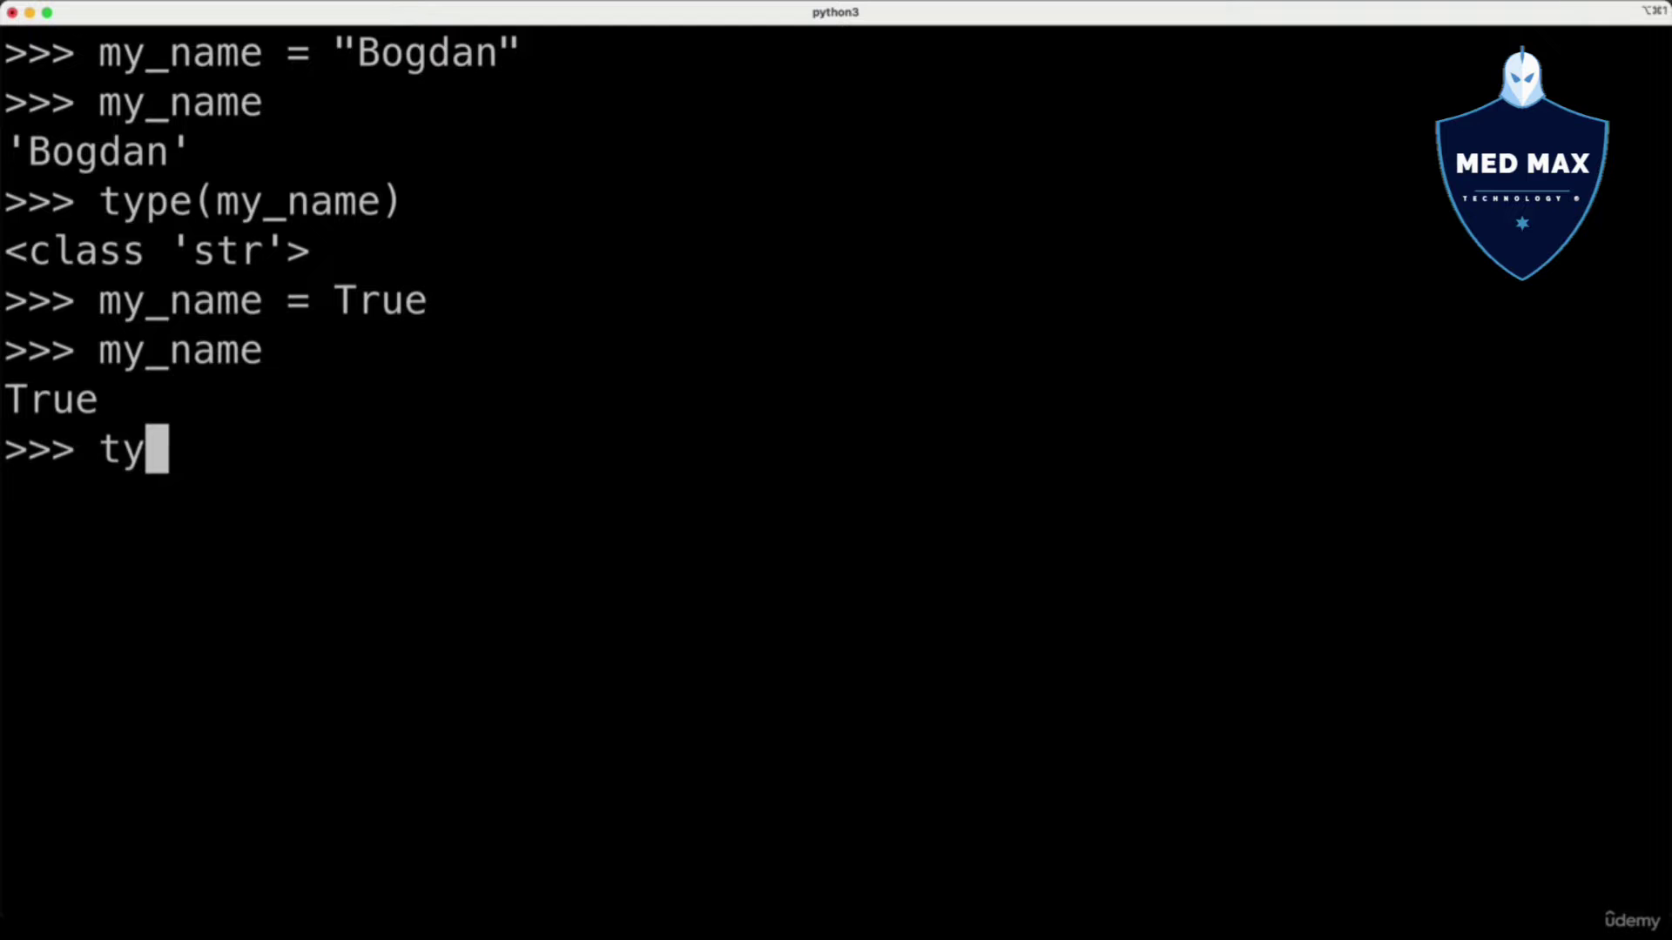
type("pe(my_name)")
key("Return")
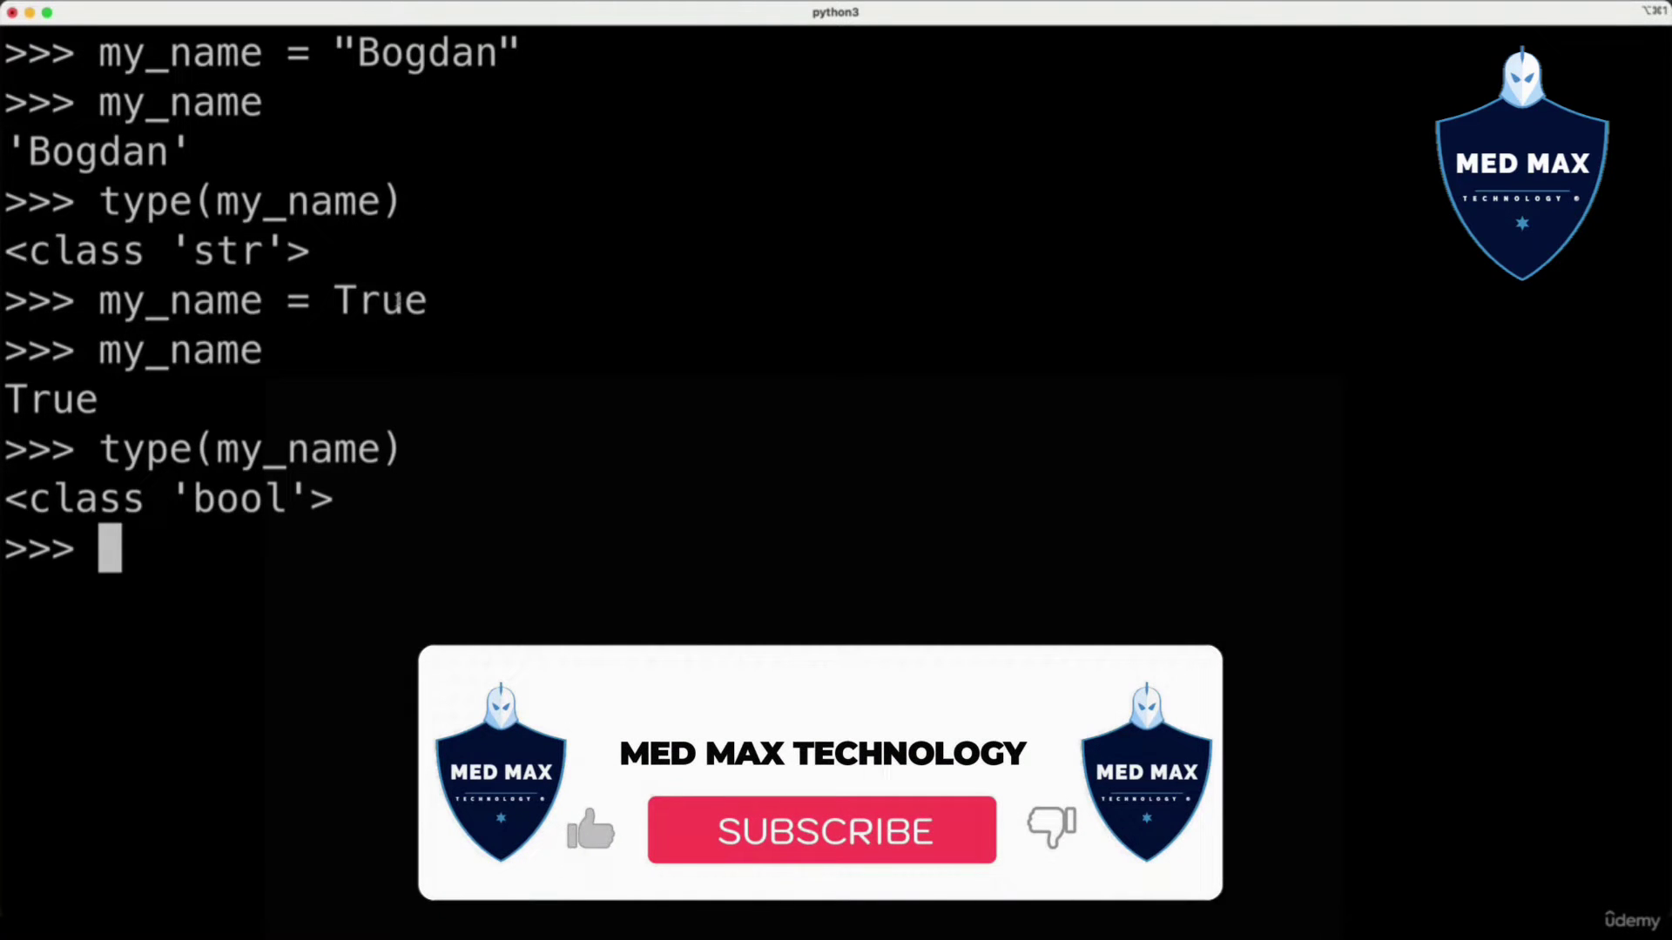
Highlight the my_name = True reassignment line to emphasise the variable name.
left_click_drag(432, 300, 216, 300)
left_click(186, 327)
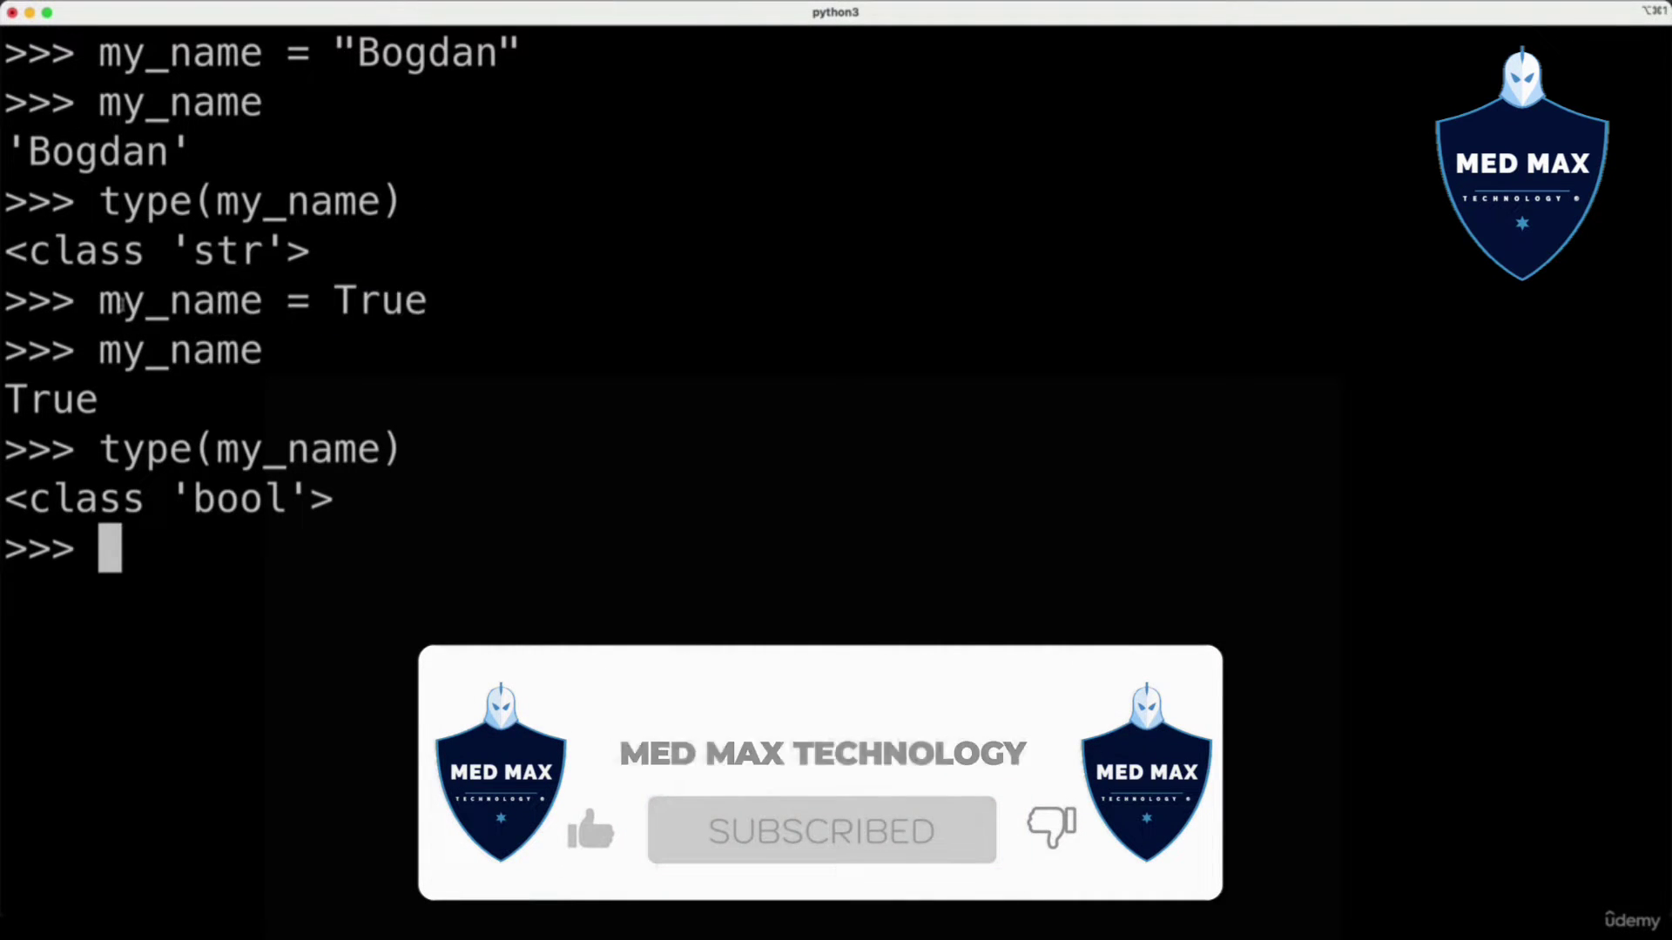
left_click_drag(97, 301, 263, 300)
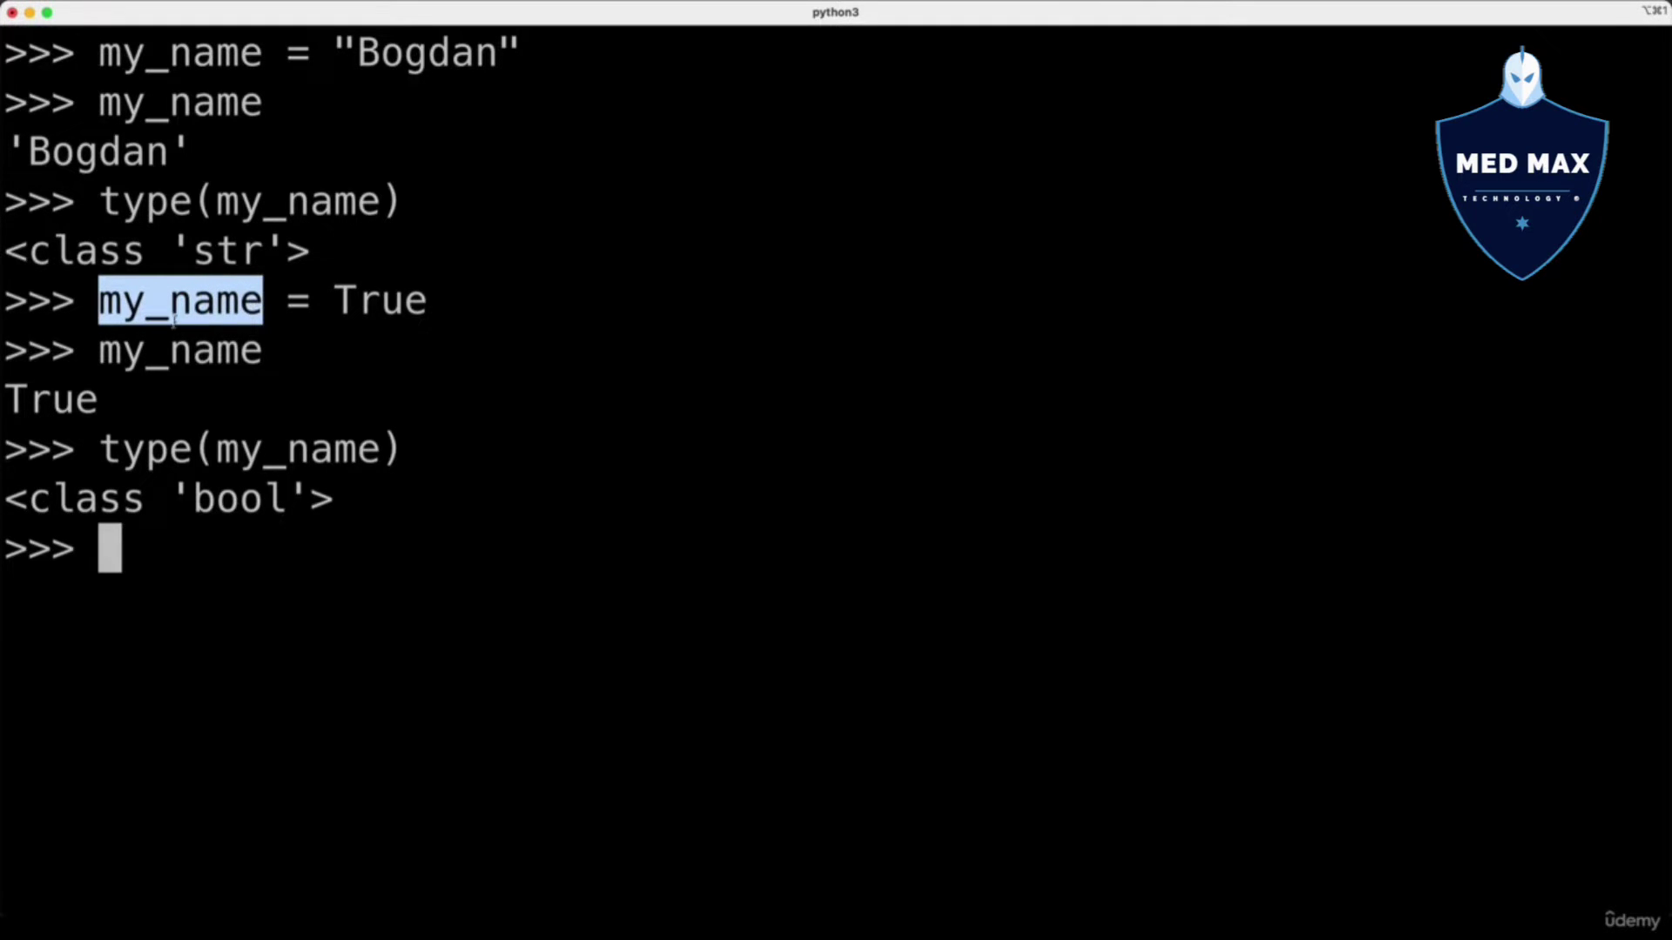
type("my_nam")
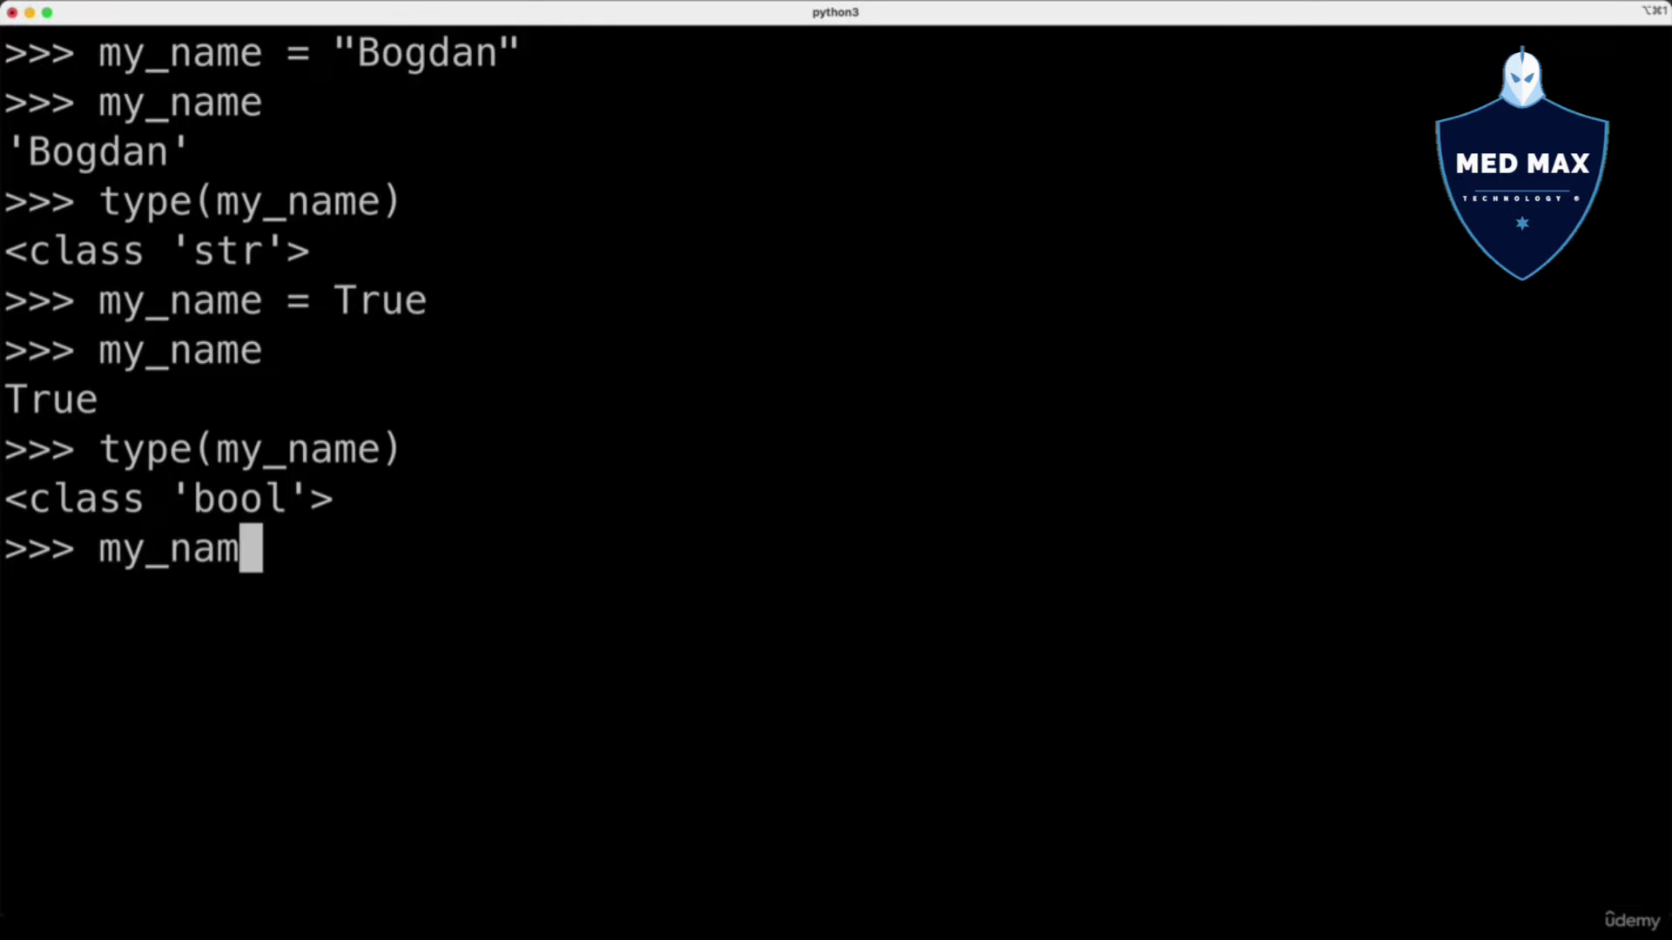
type("e = \"Bogdan")
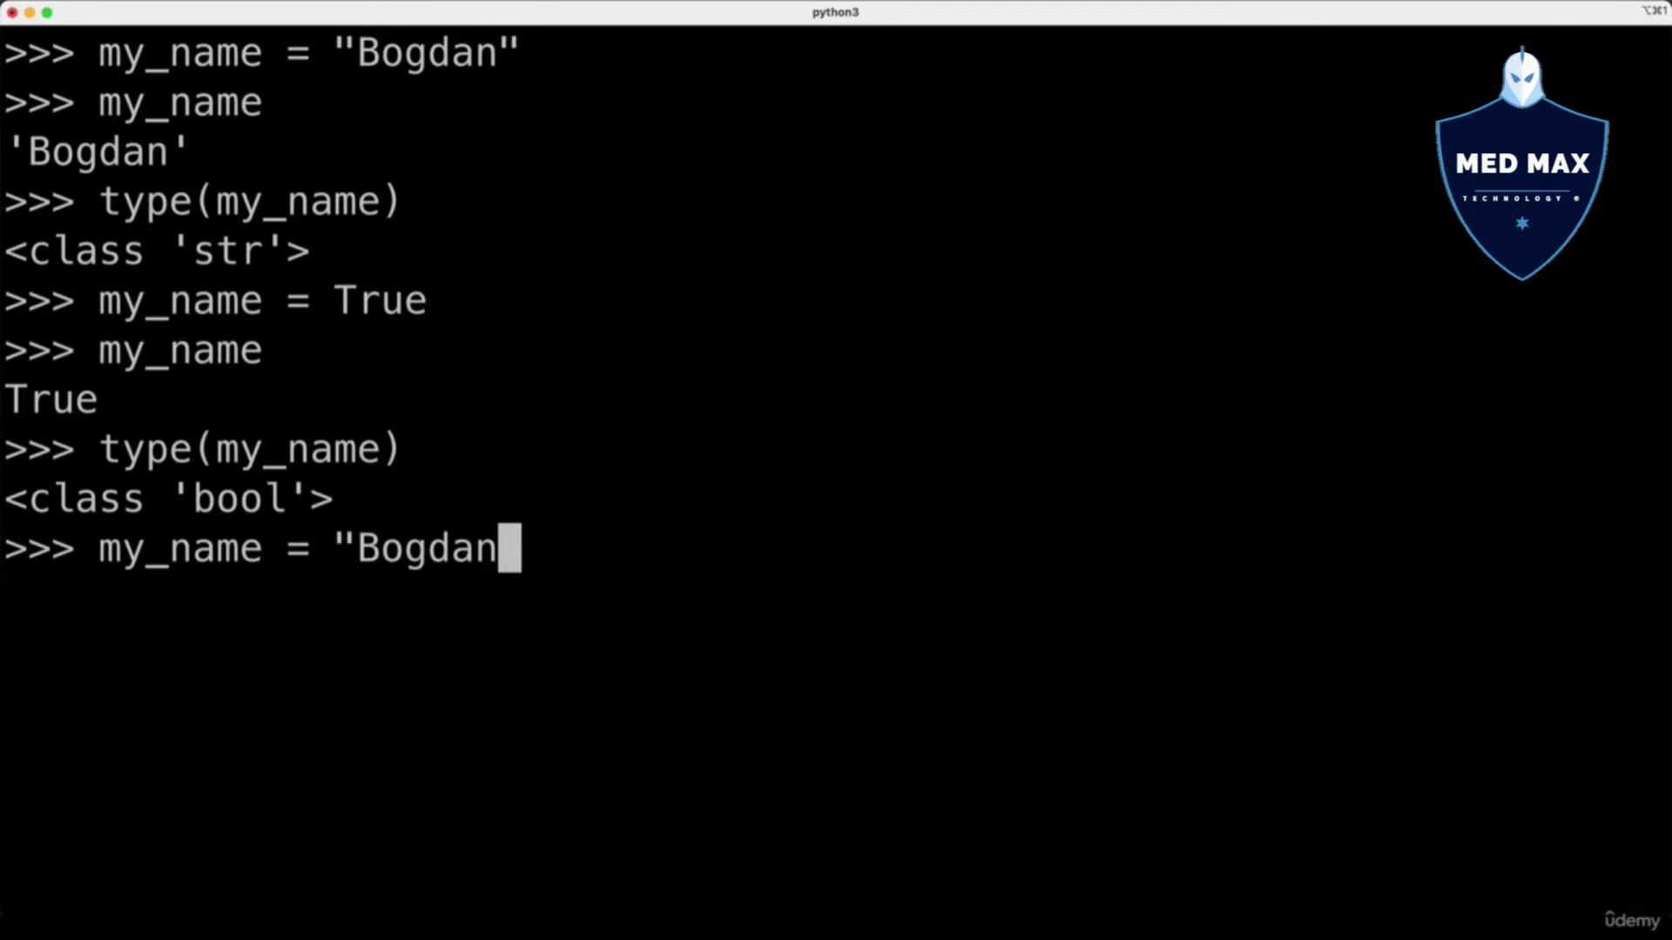
type("\"")
Set my_name back to "Bogdan" and create is_logged_in = True.
key("Return")
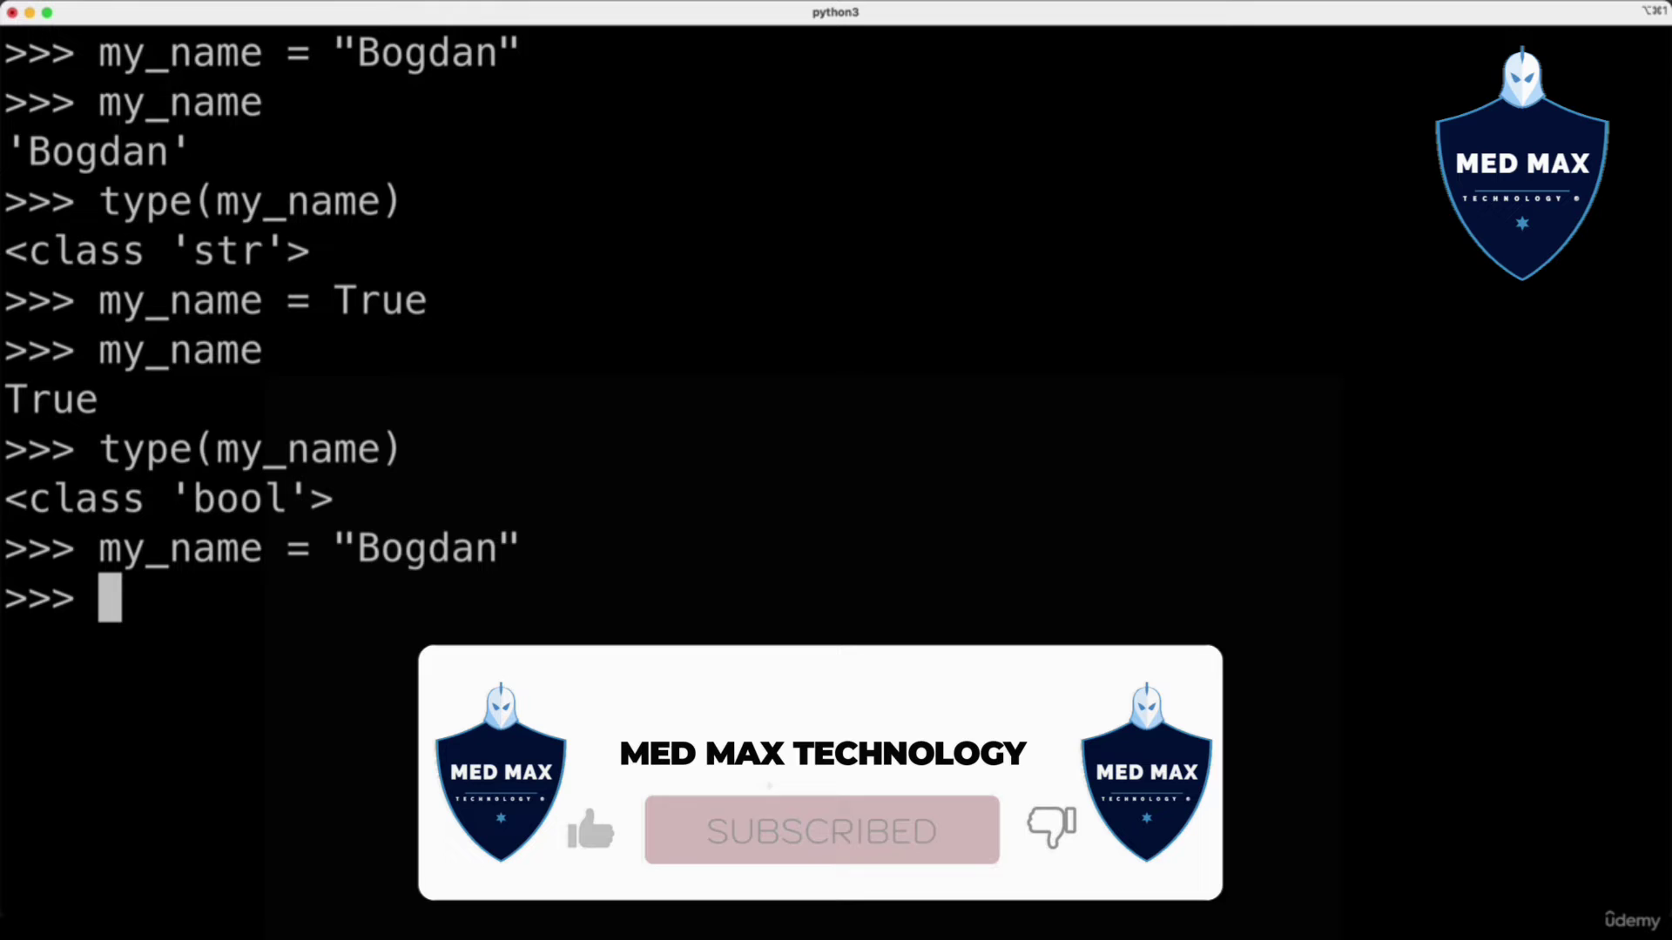
type("is_logged_")
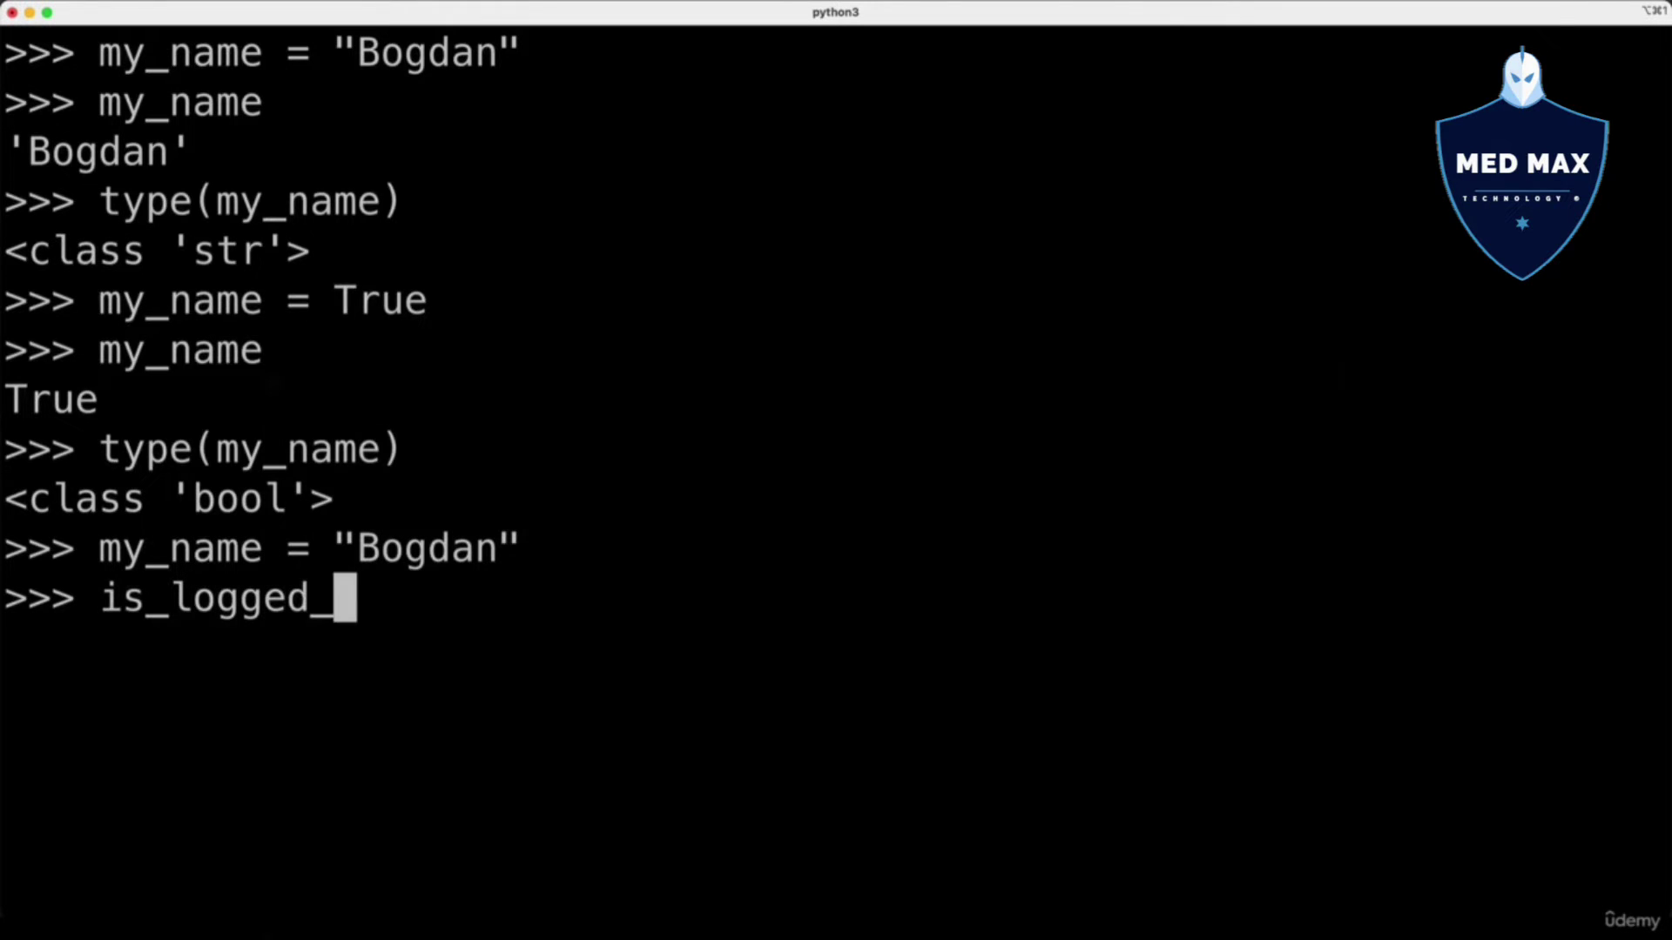
type("in = Tru")
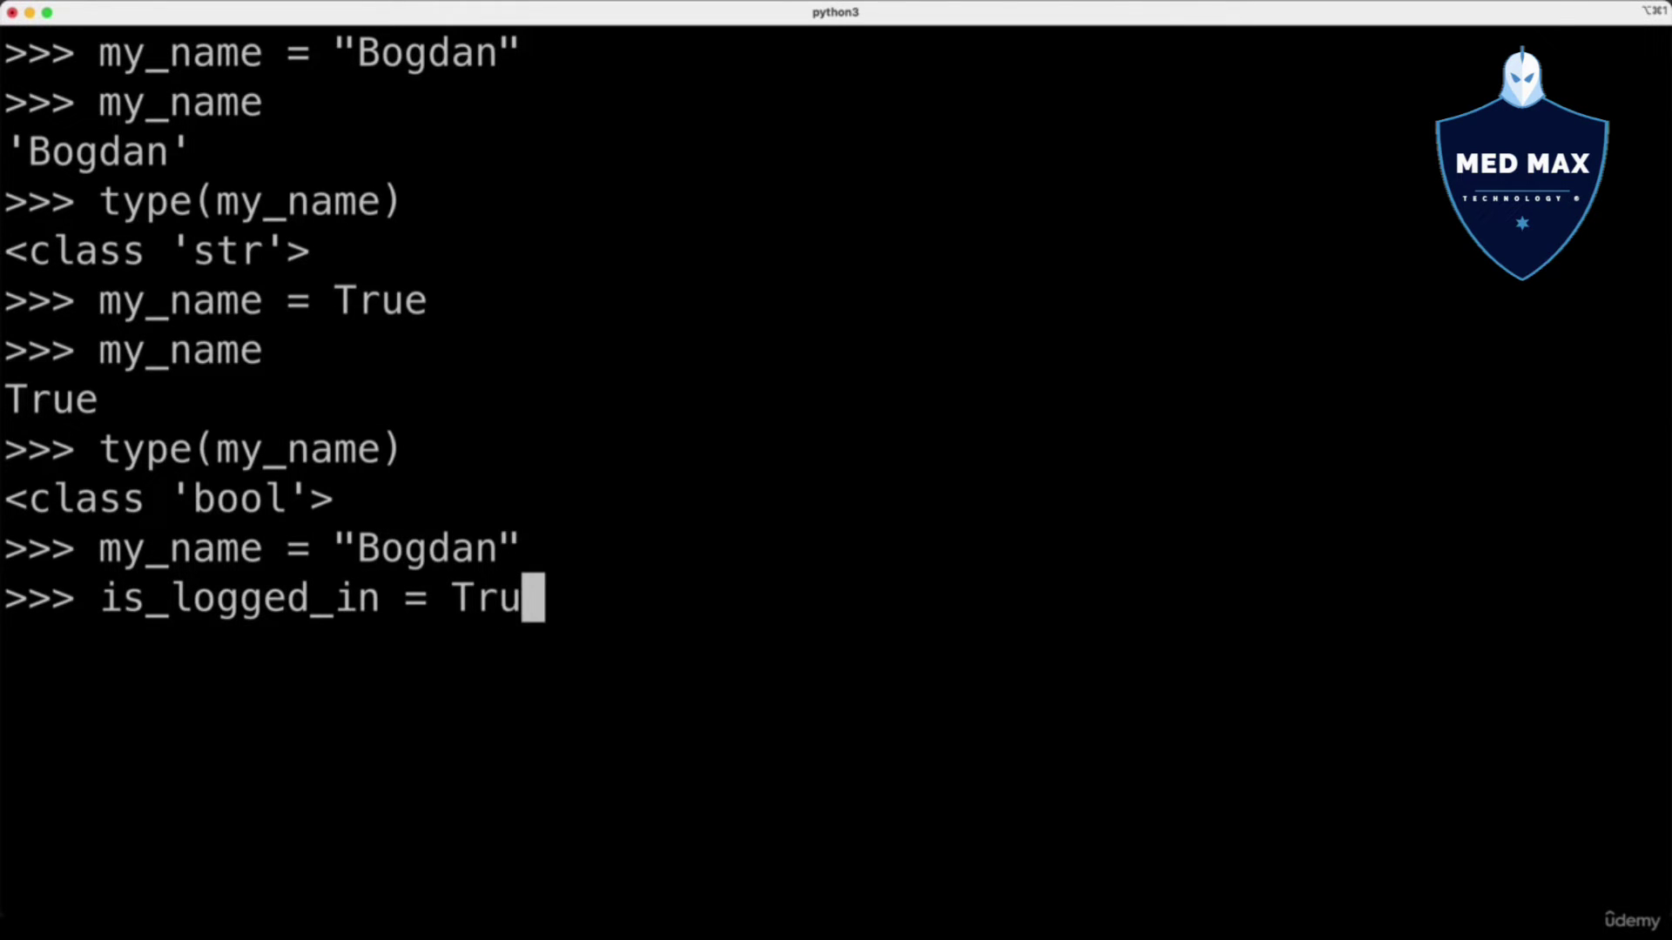
type("e")
key("Return")
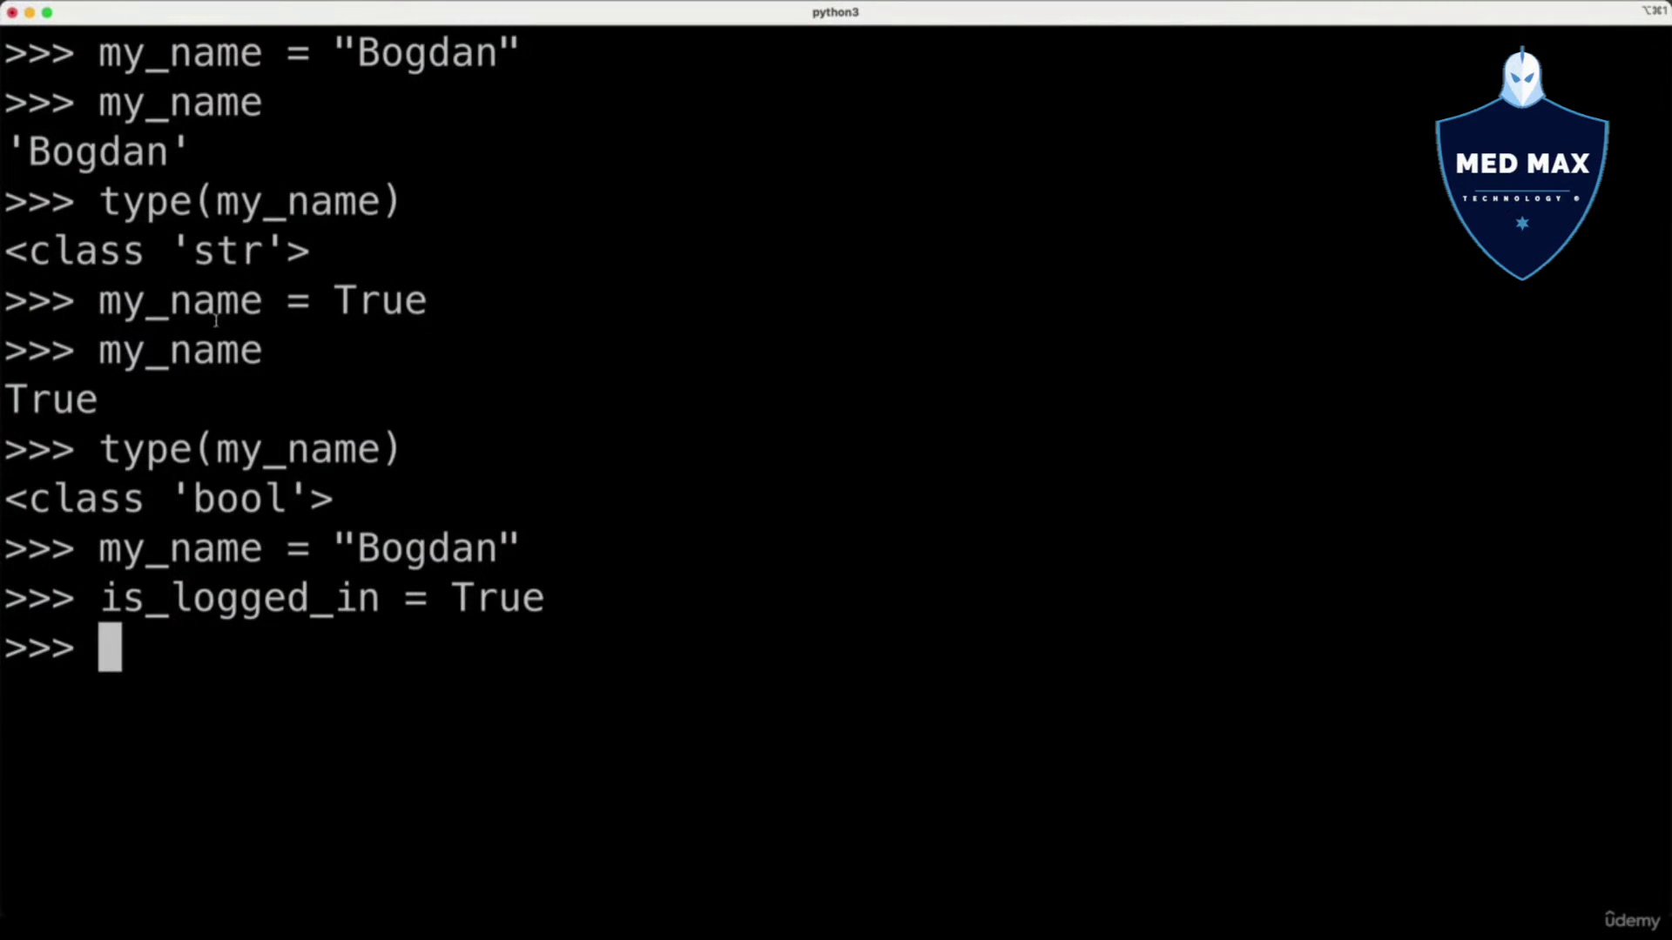
type("other")
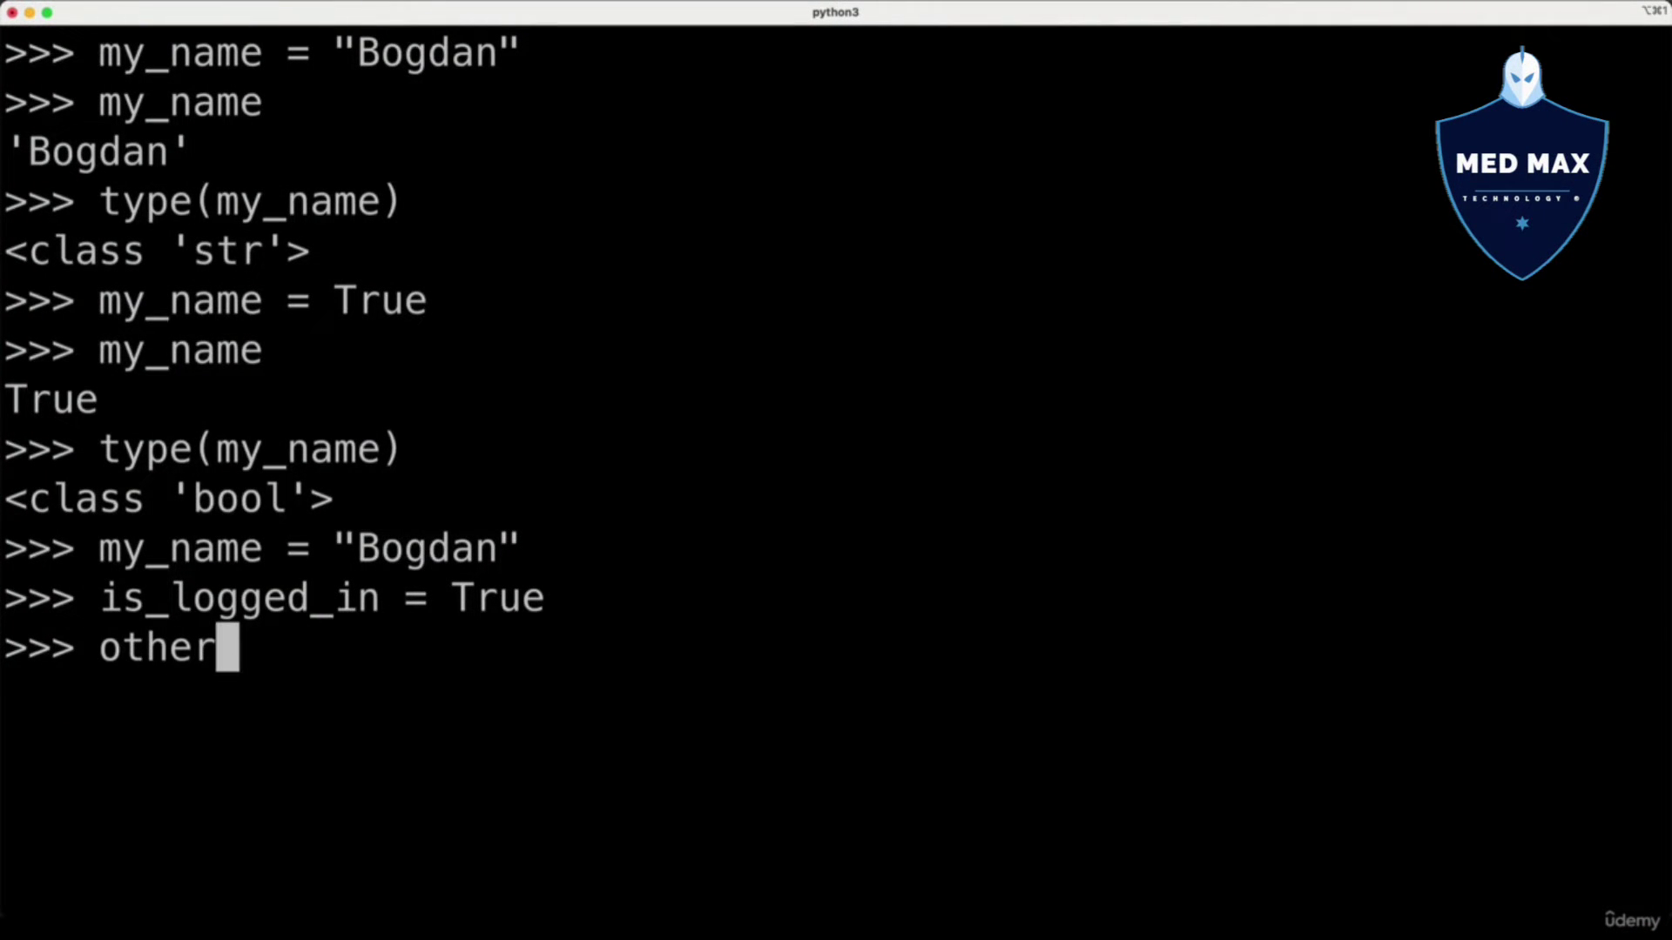
type("_name = ")
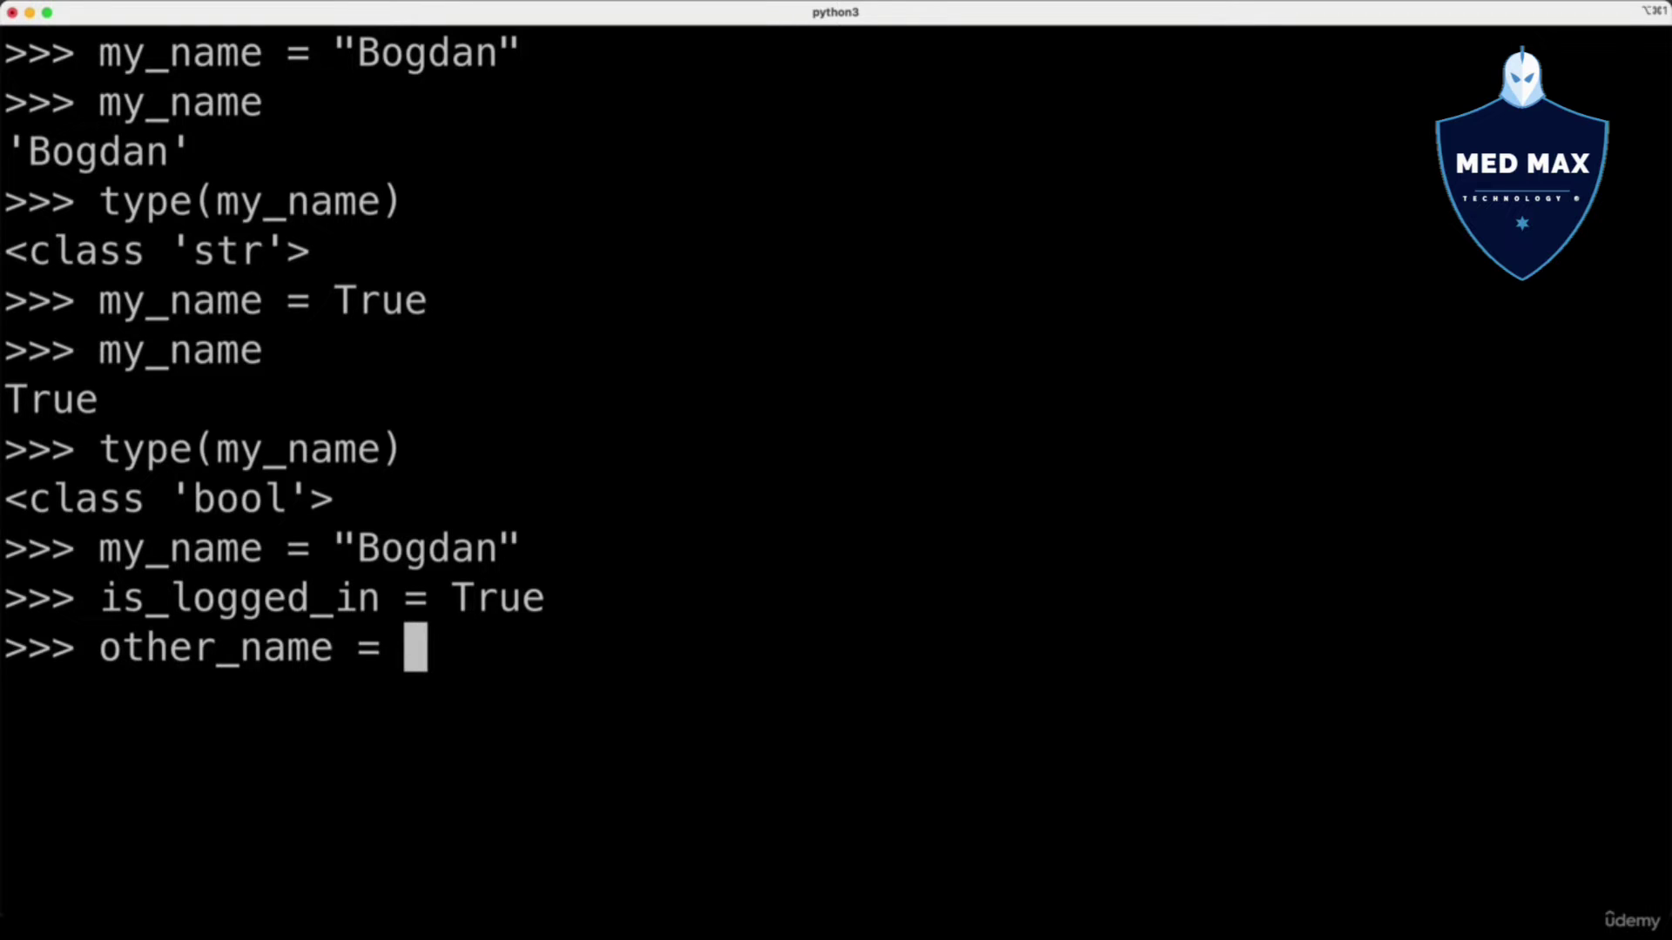
type("my_name")
Copy my_name into other_name and display both as 'Bogdan'.
key("Return")
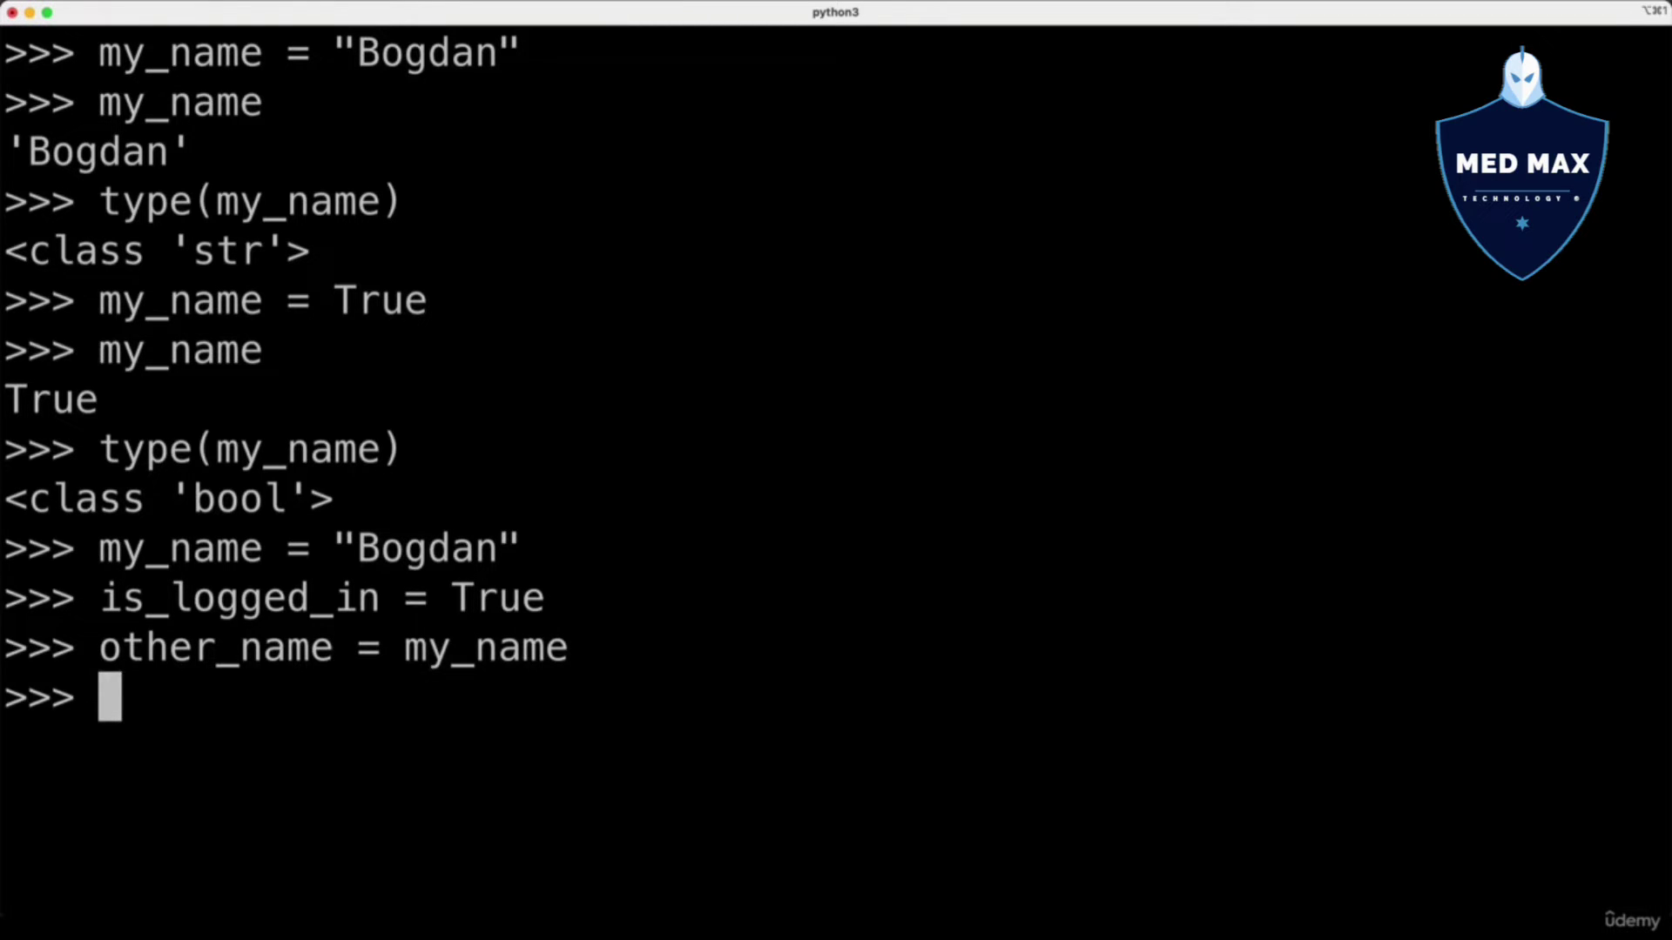
type("other_name")
key("Return")
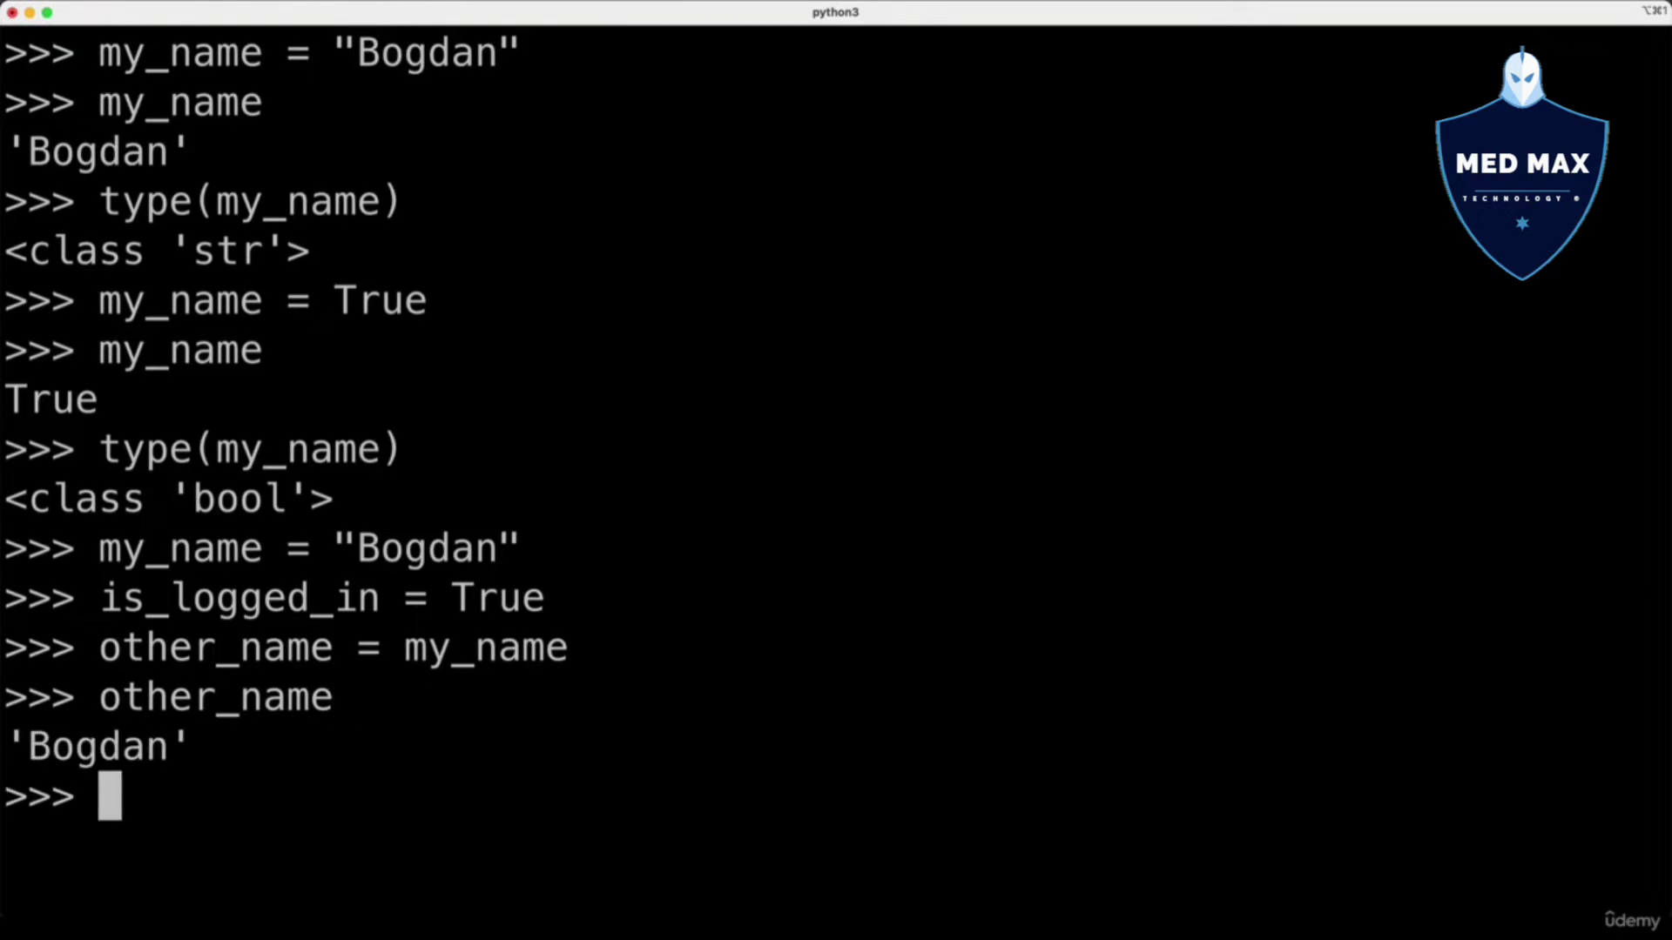
type("my")
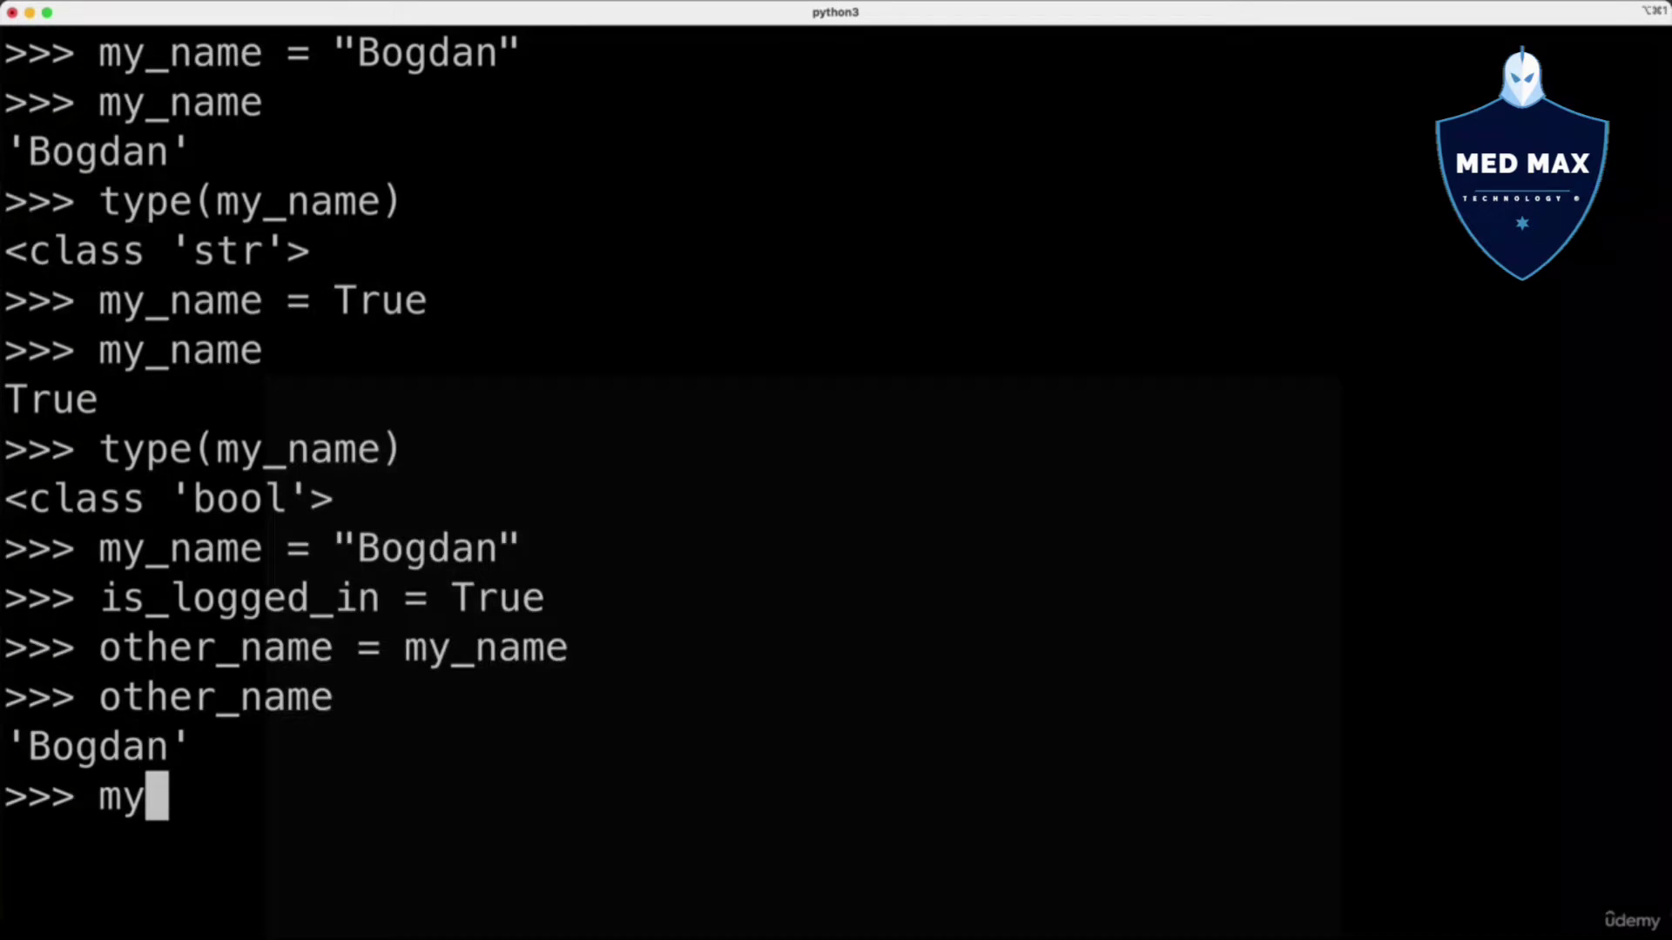
type("_name")
key("Return")
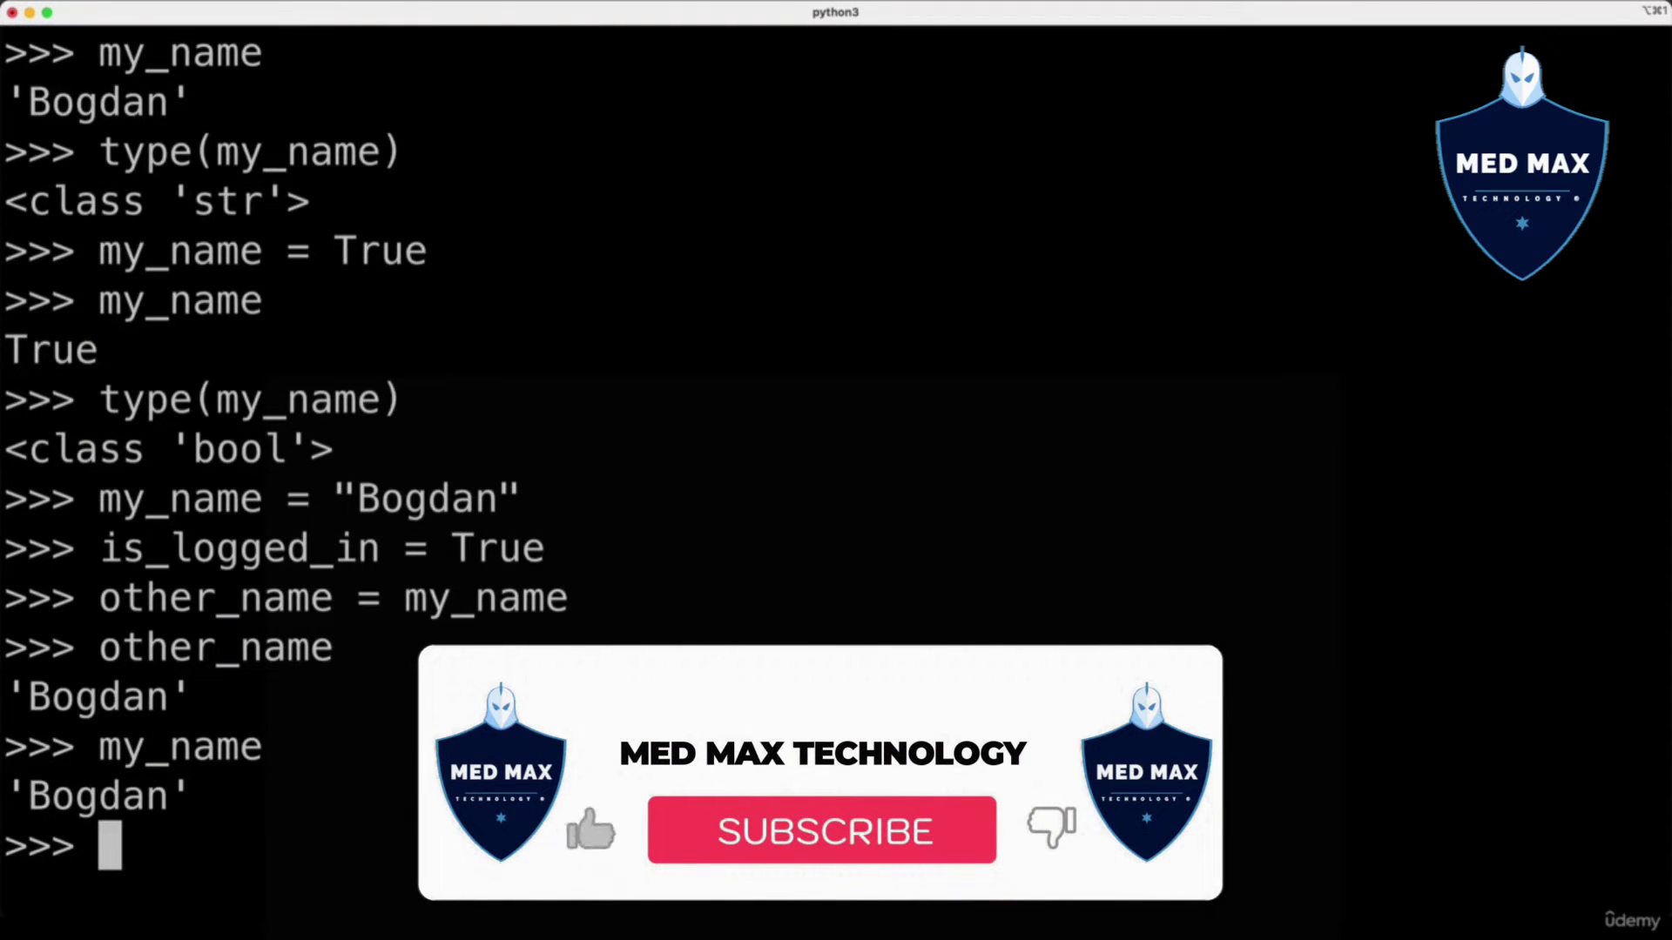
type("other")
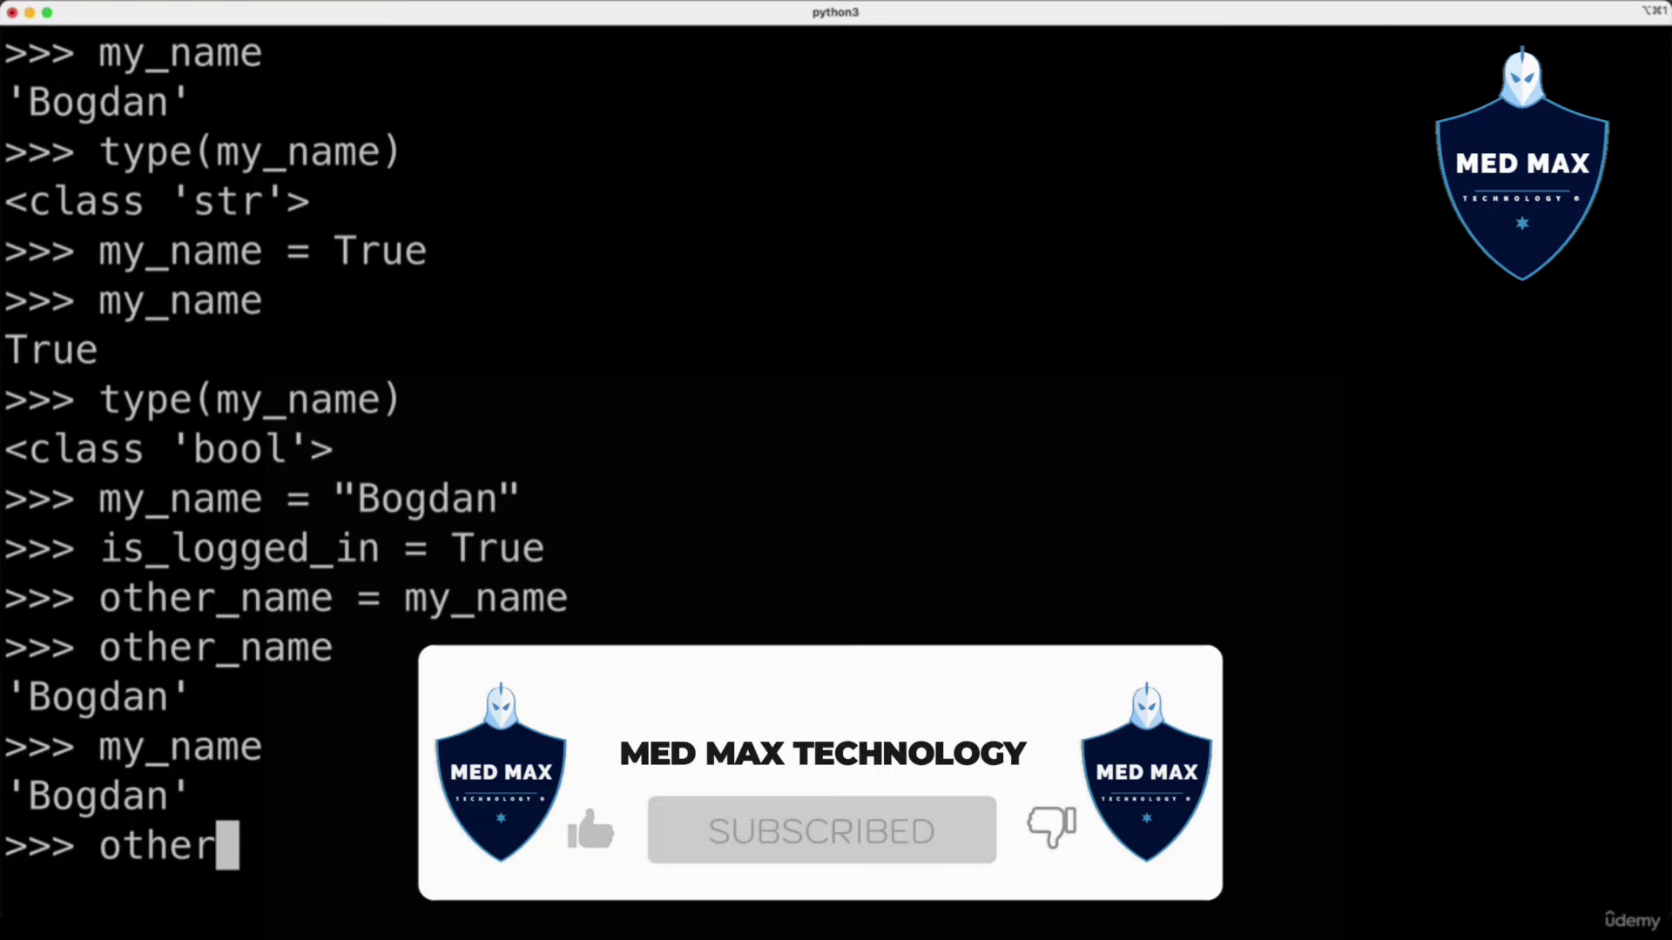
type("_name ")
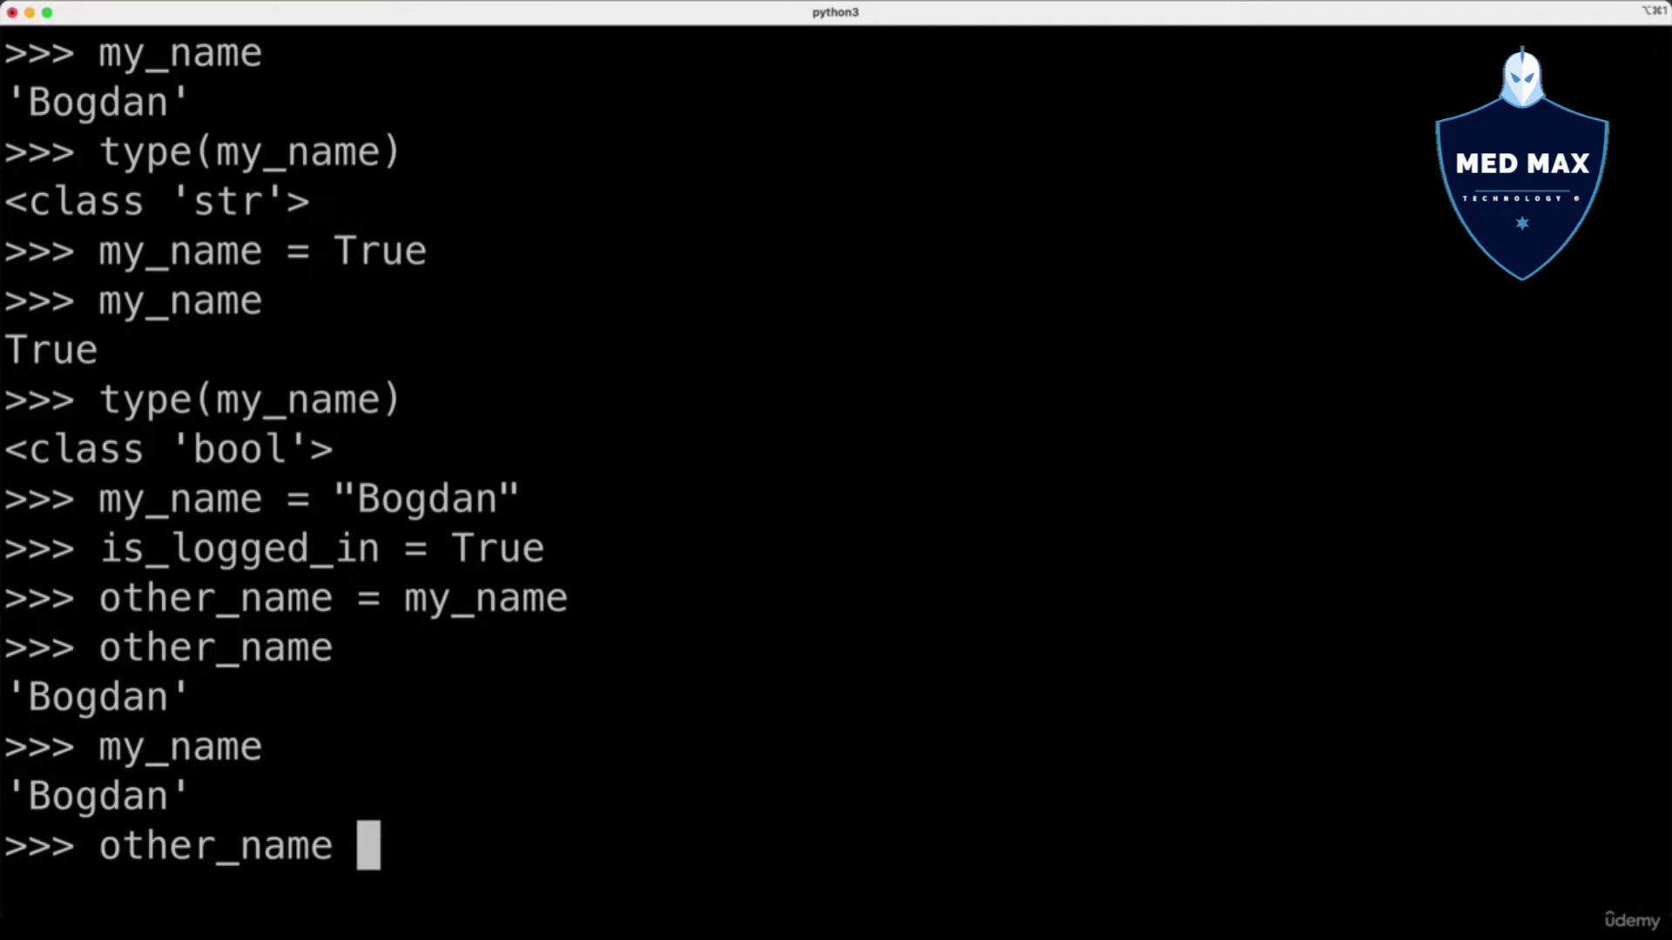
type("= \"Mike")
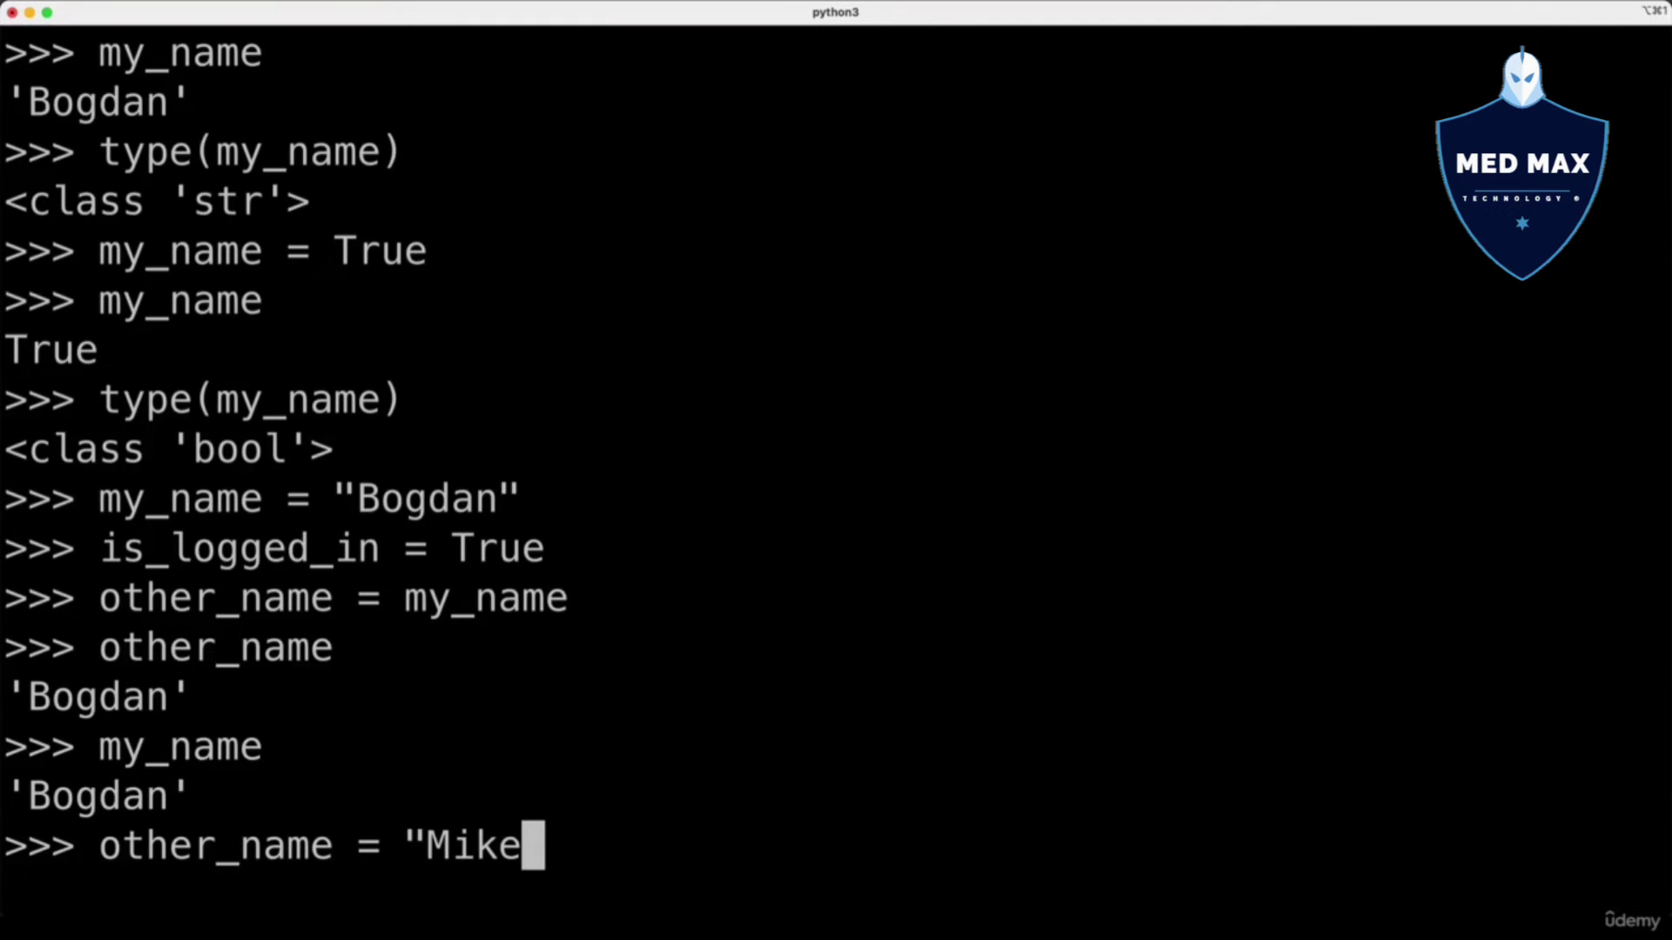
type("\"")
Reassign other_name = "Mike" and confirm my_name still shows 'Bogdan'.
key("Return")
type("other_name")
key("Return")
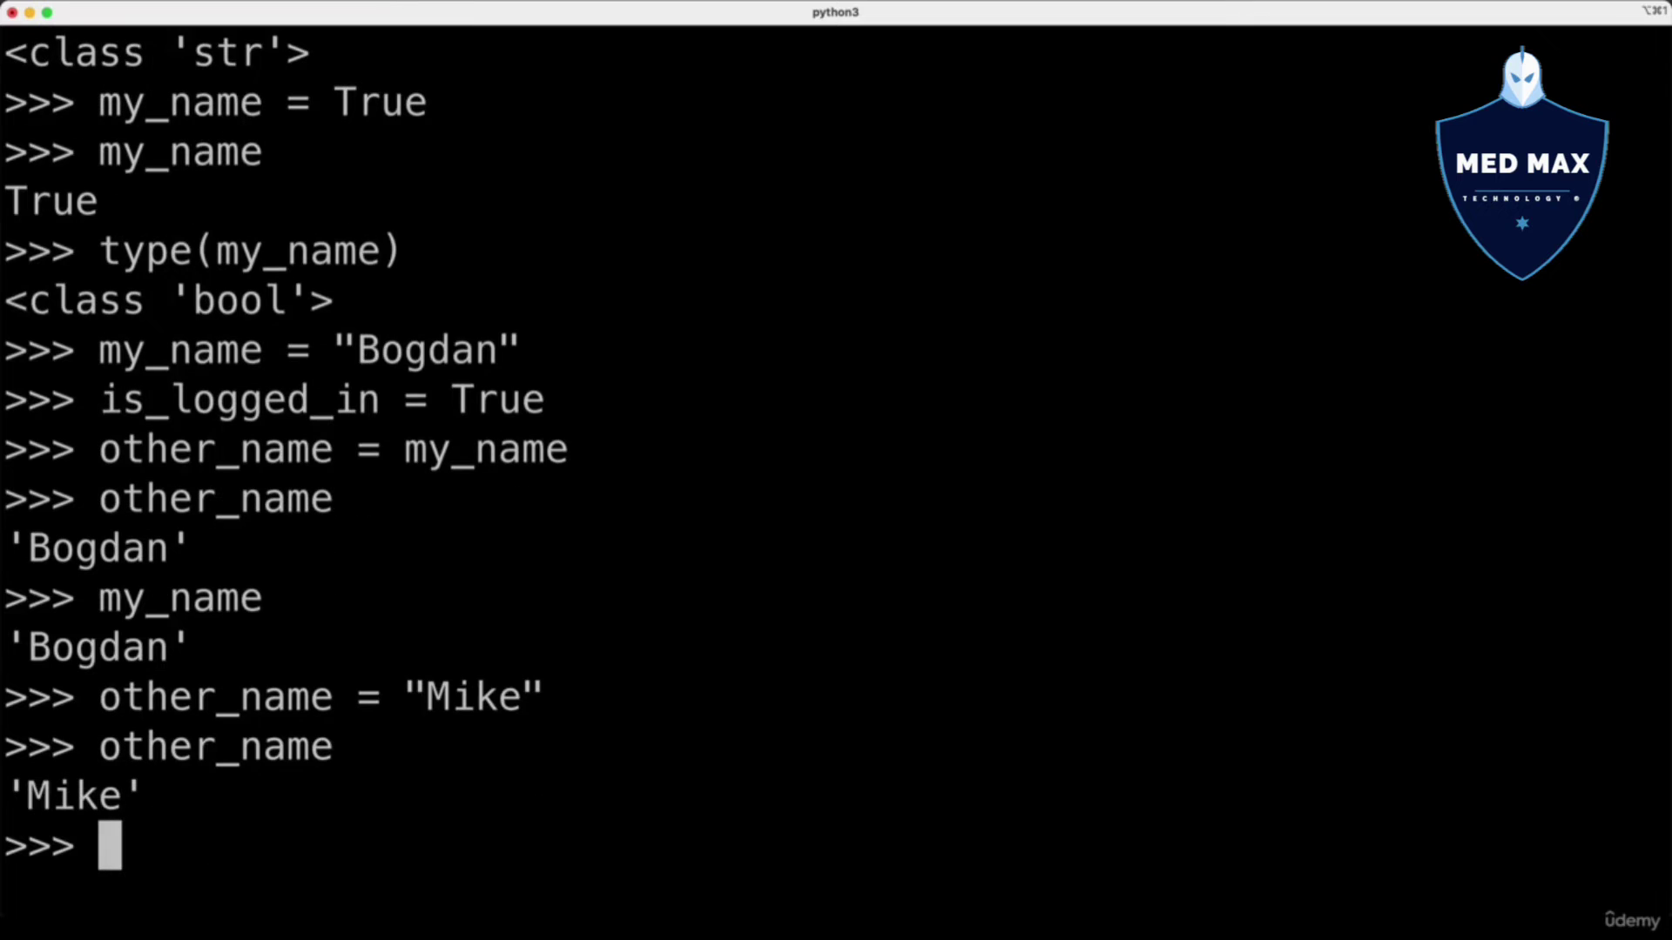
type("m")
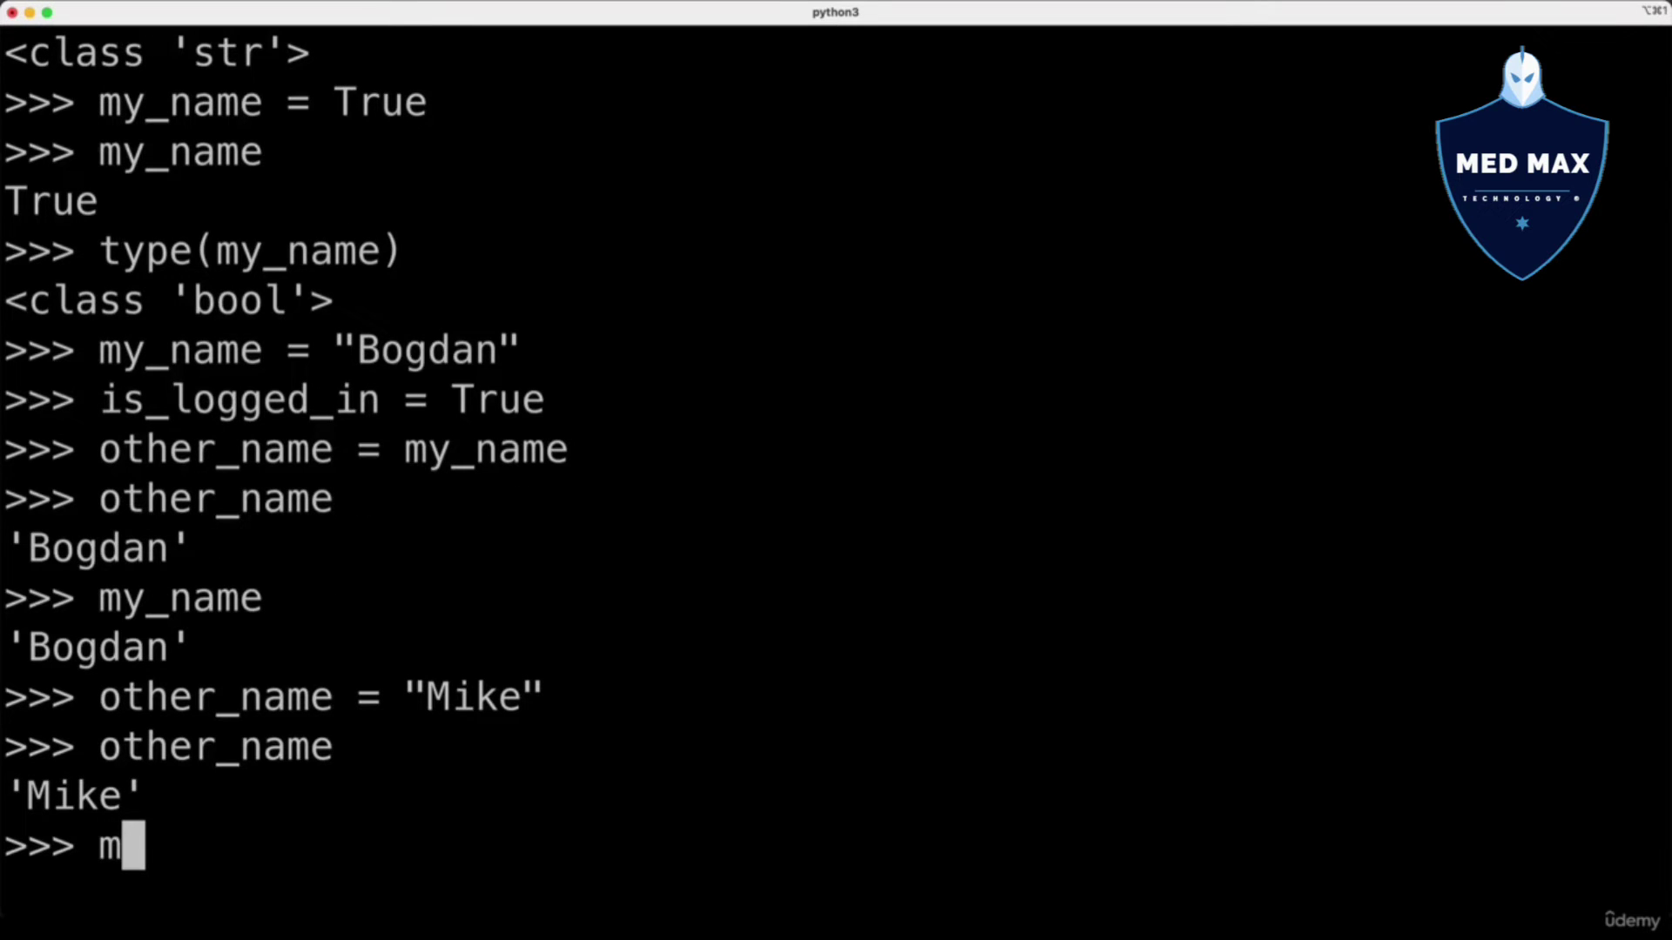
type("y_name")
key("Return")
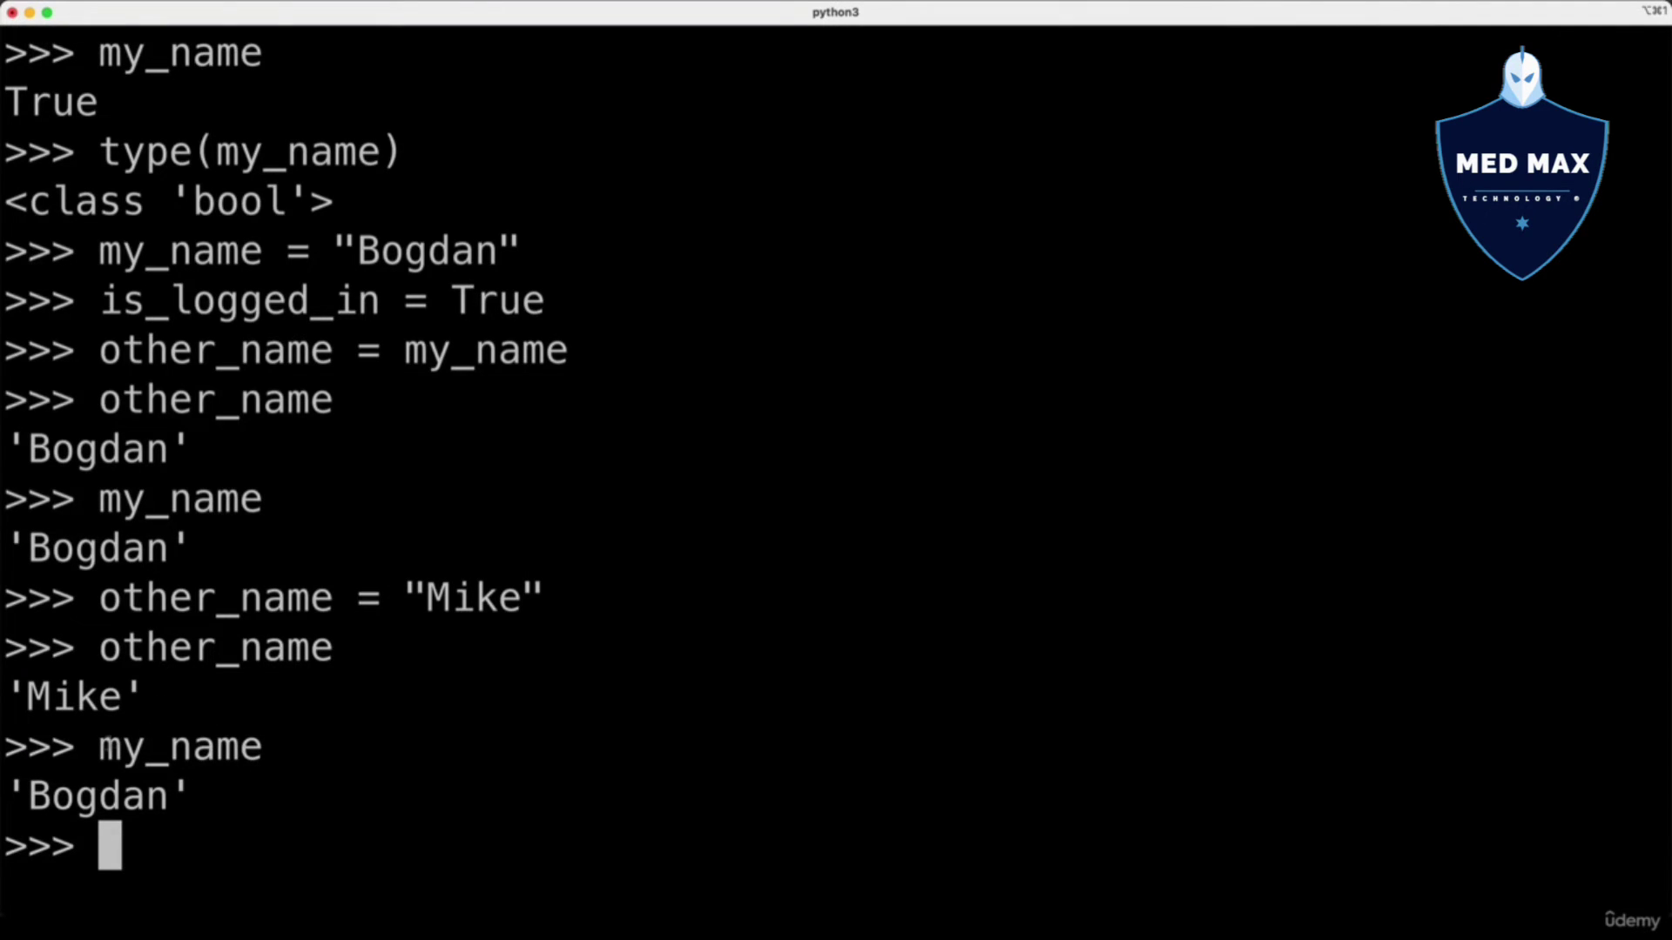
left_click_drag(98, 746, 263, 745)
left_click_drag(190, 790, 23, 789)
left_click_drag(548, 596, 415, 597)
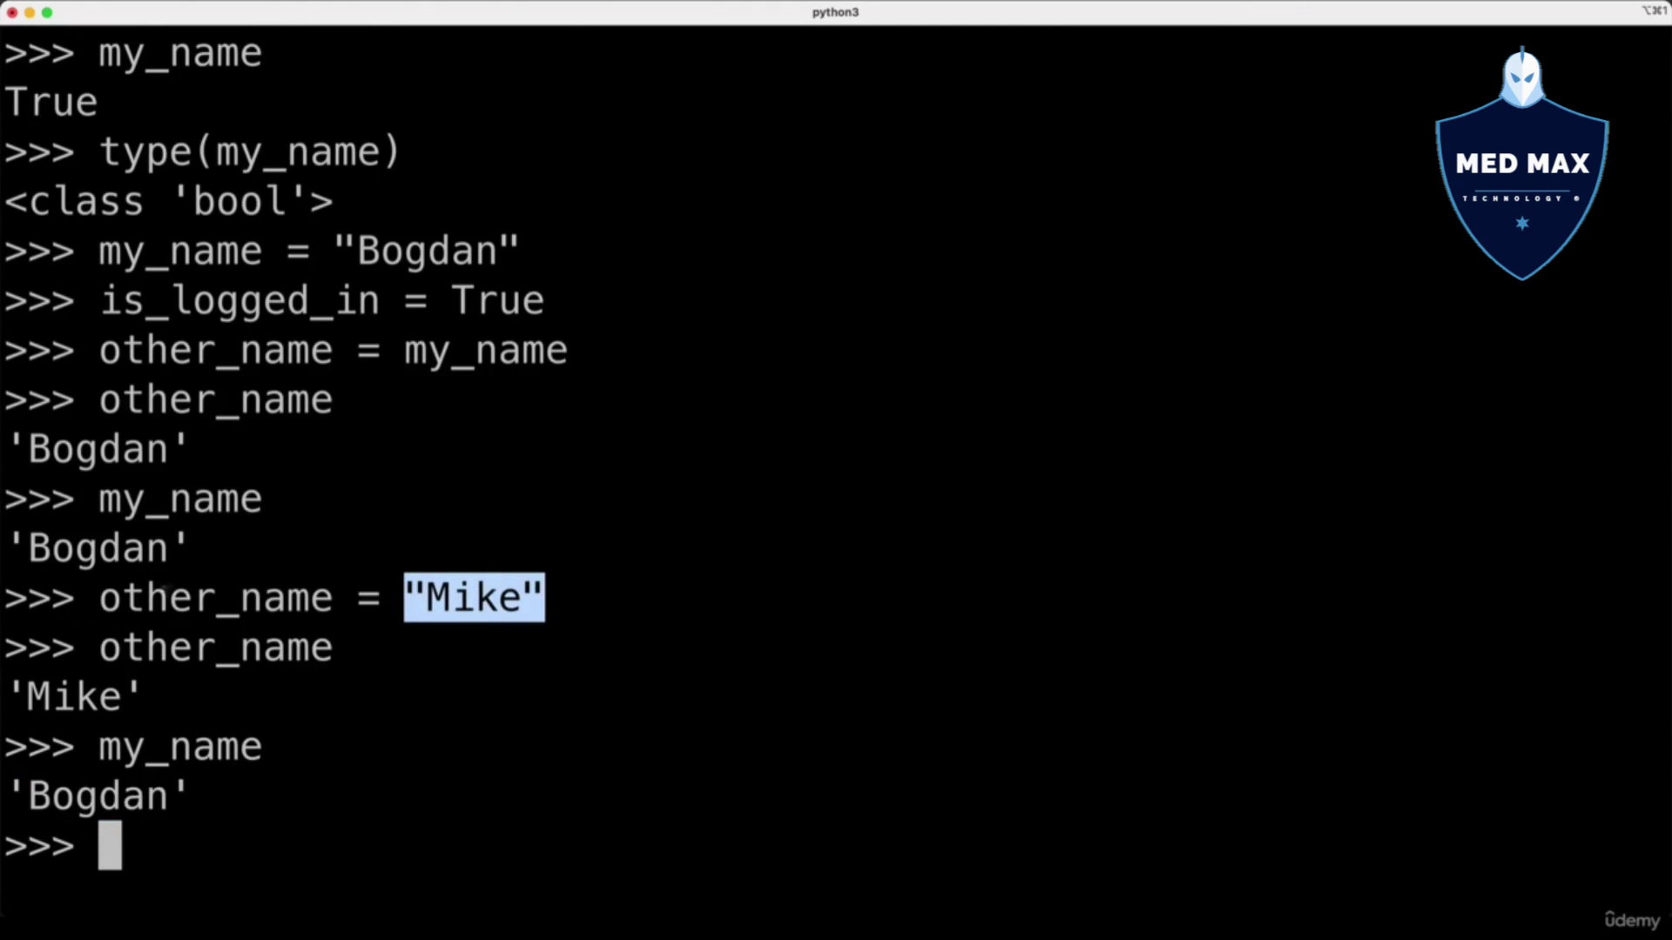
left_click_drag(100, 597, 311, 598)
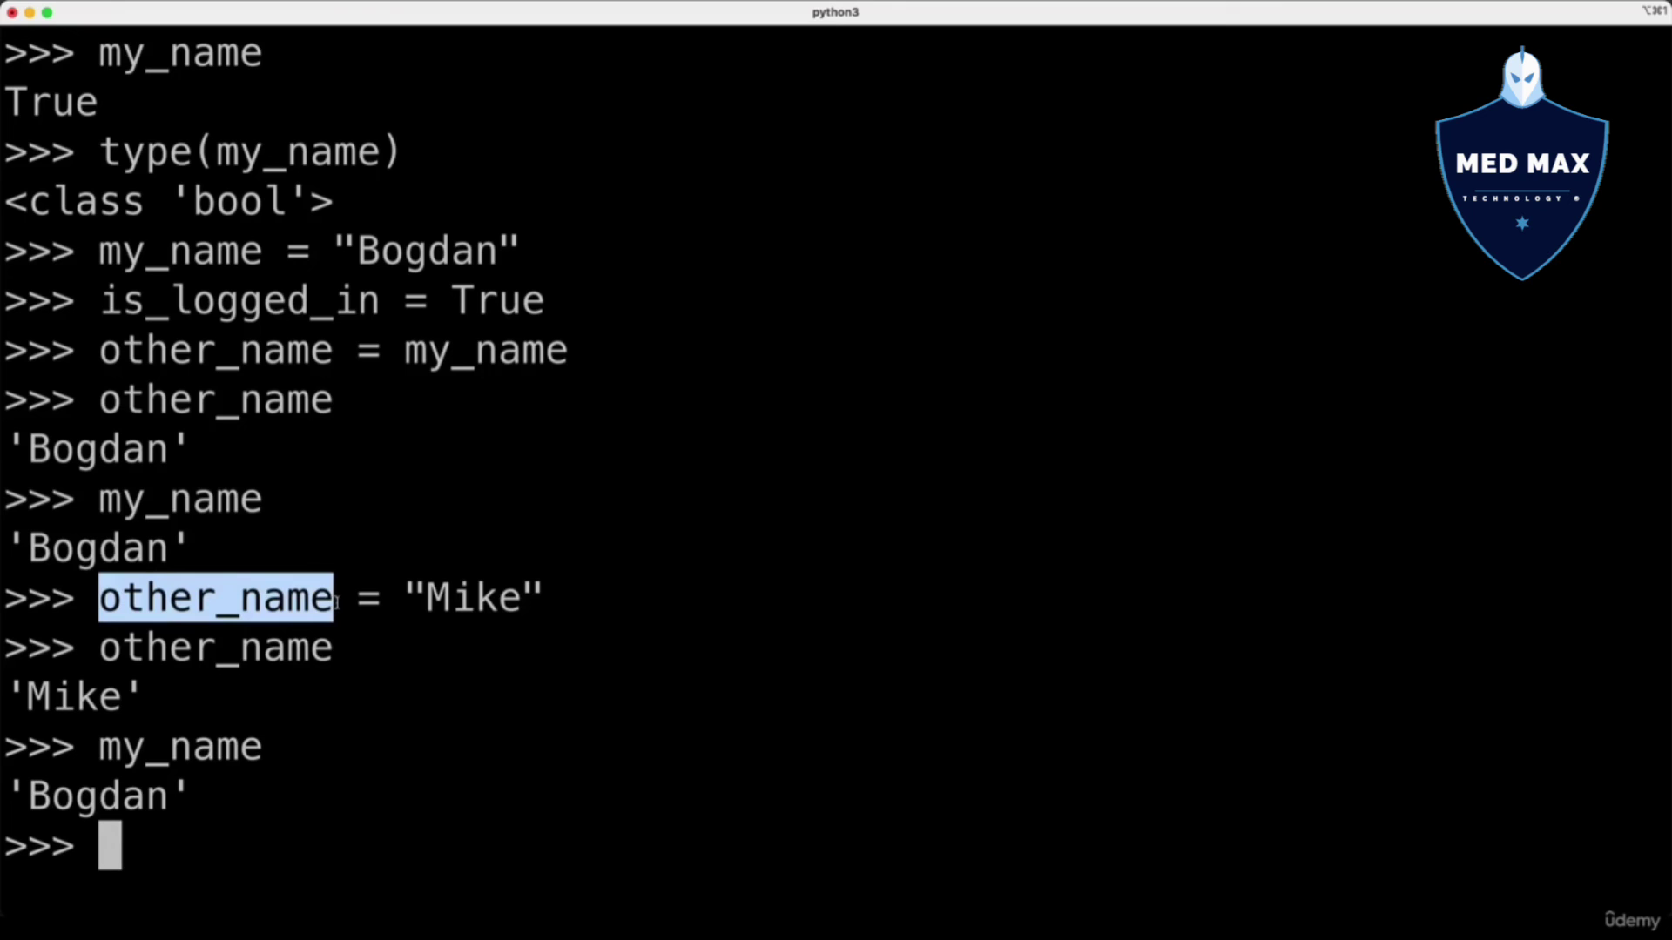
left_click(408, 630)
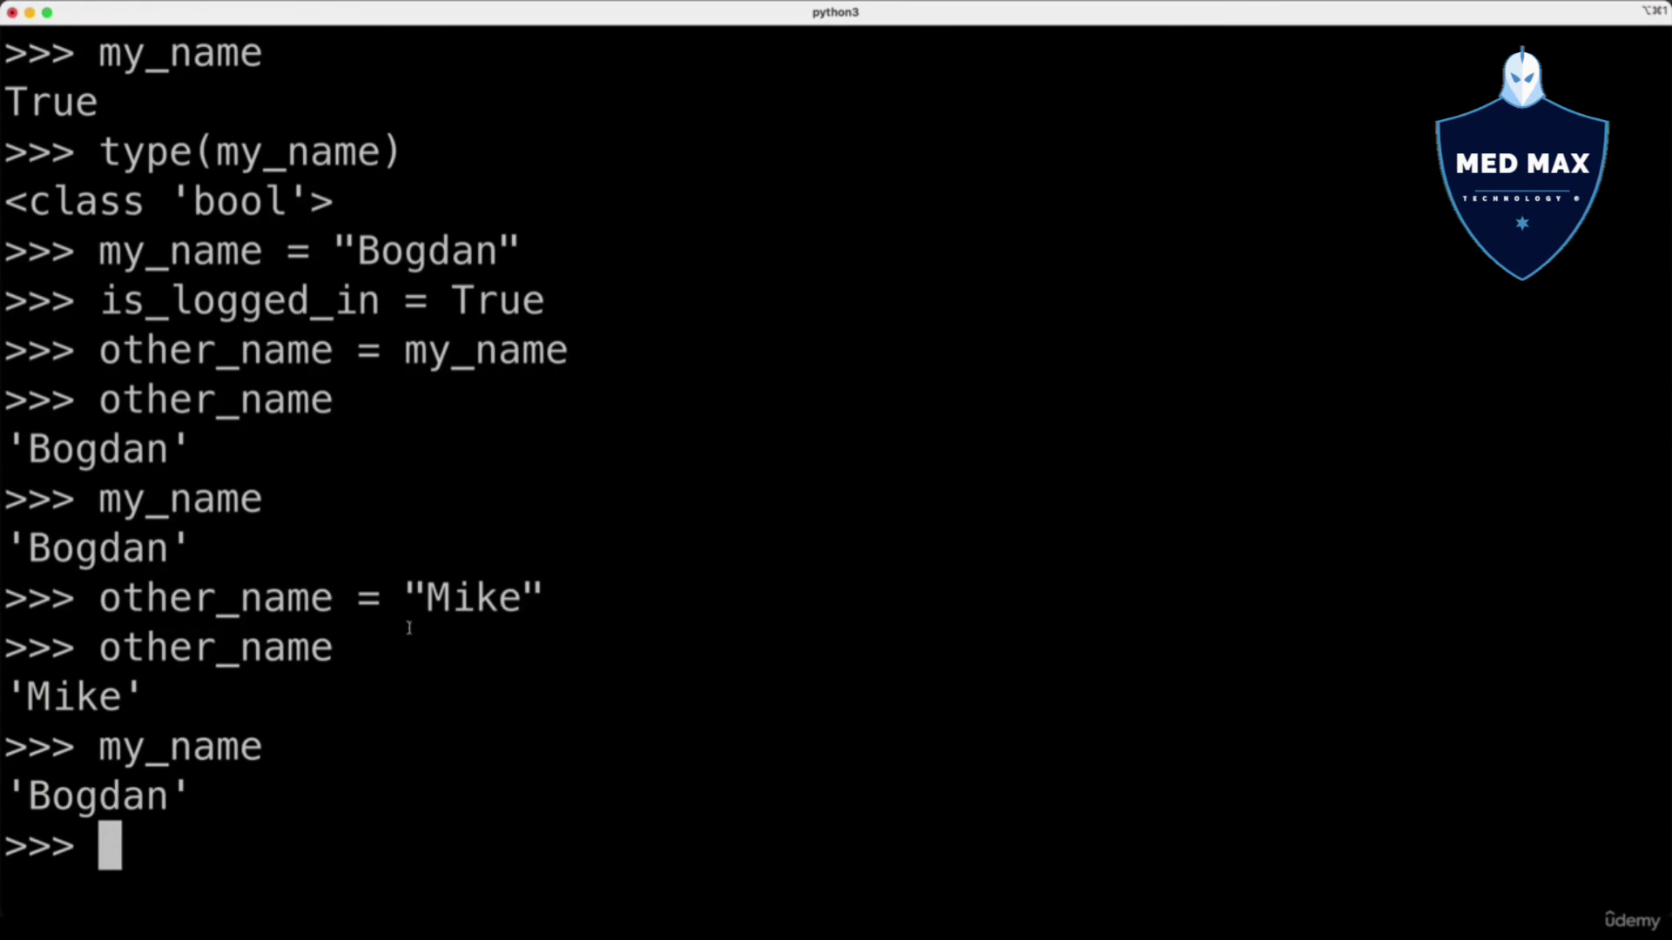